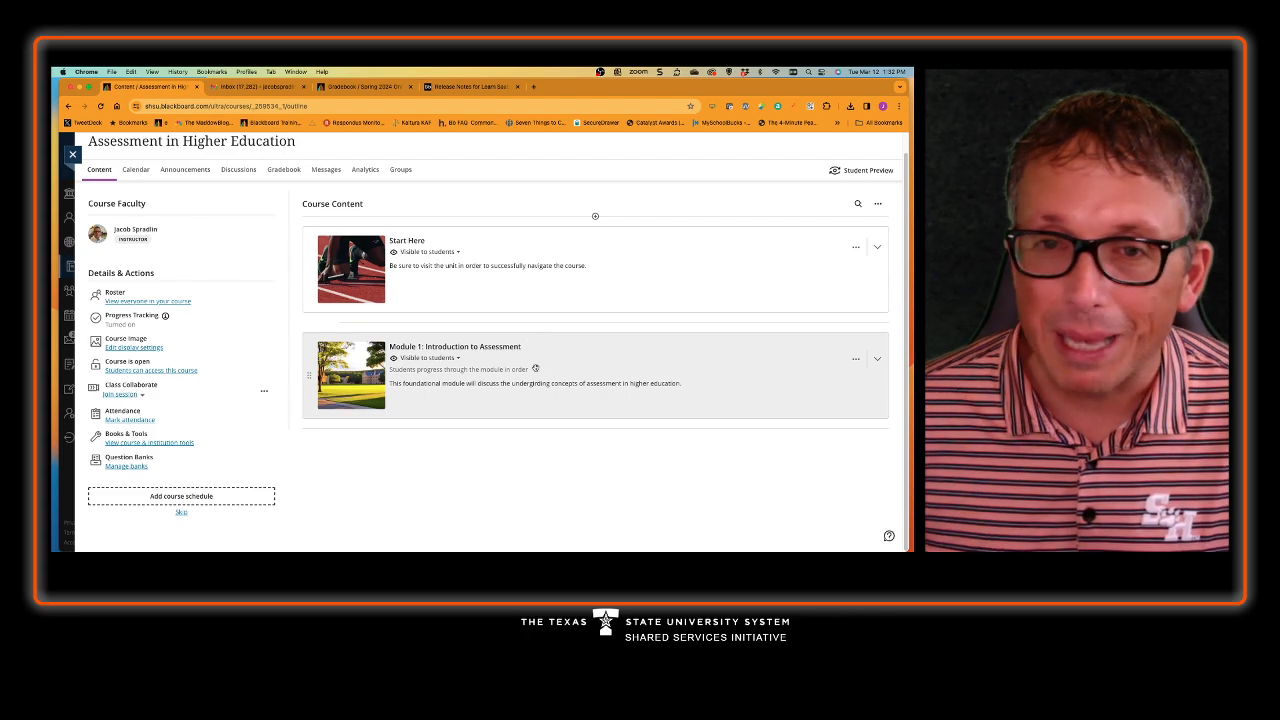
- Expand Module 1: Introduction to Assessment and preview the chapter 3.2 statistics key.pdf file inside Document 1
click(574, 372)
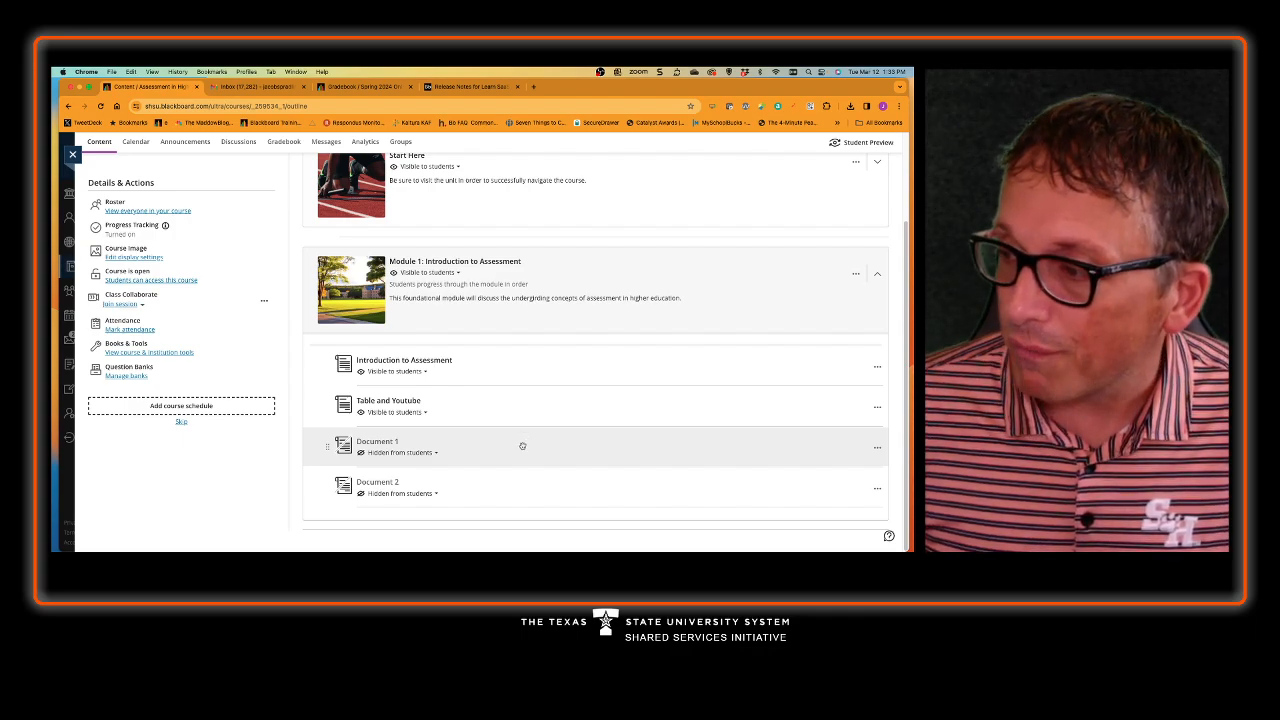
click(522, 445)
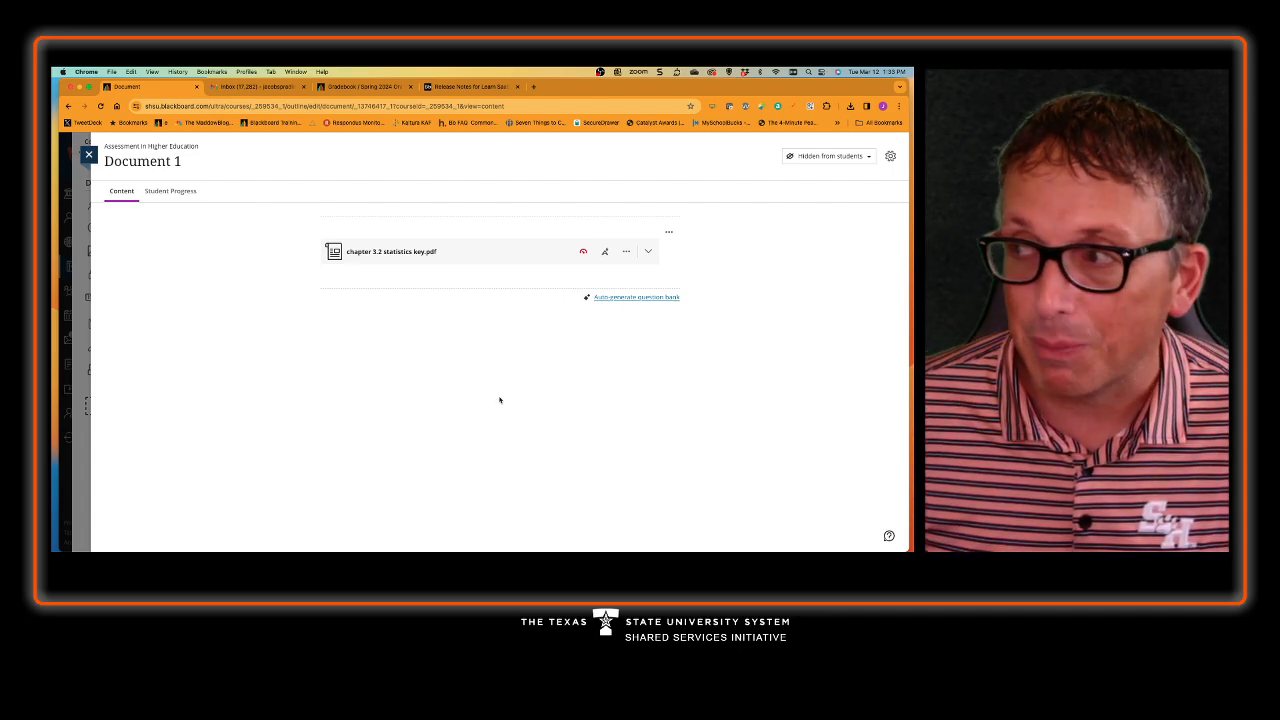
click(472, 259)
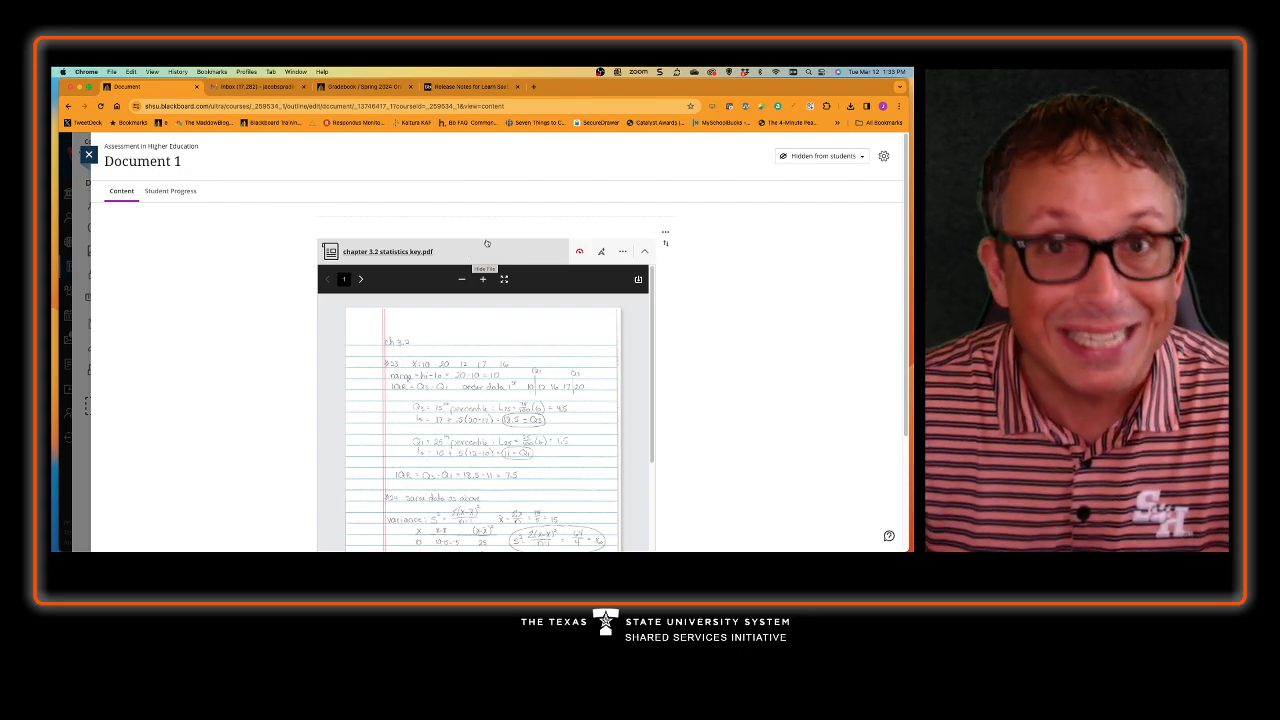
click(89, 155)
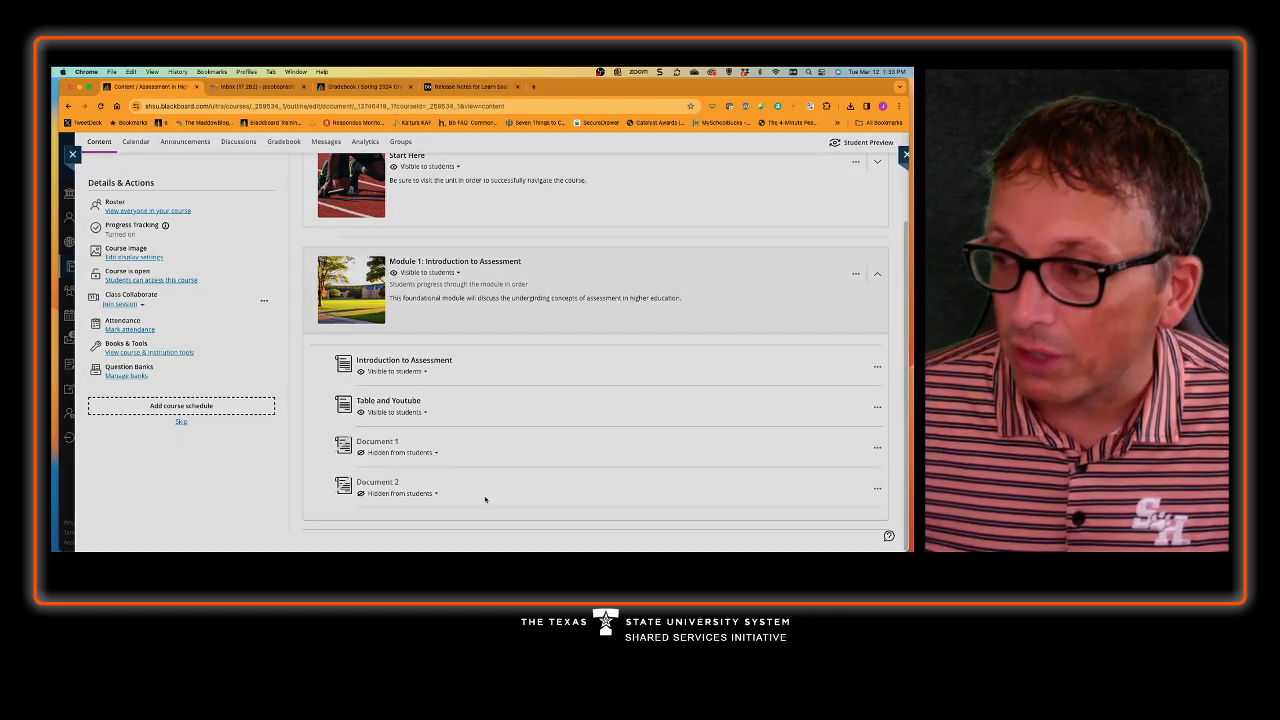
- View the file attached in Document 2 and return to the course content list
click(485, 499)
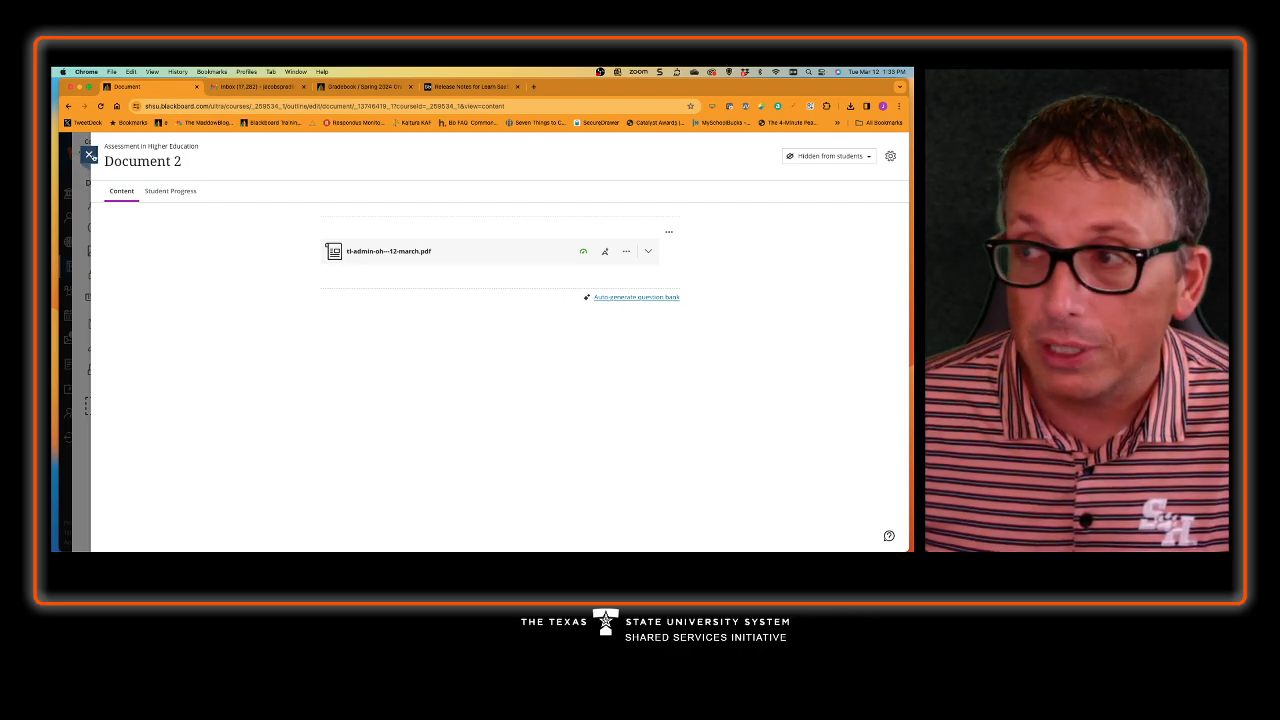
click(89, 155)
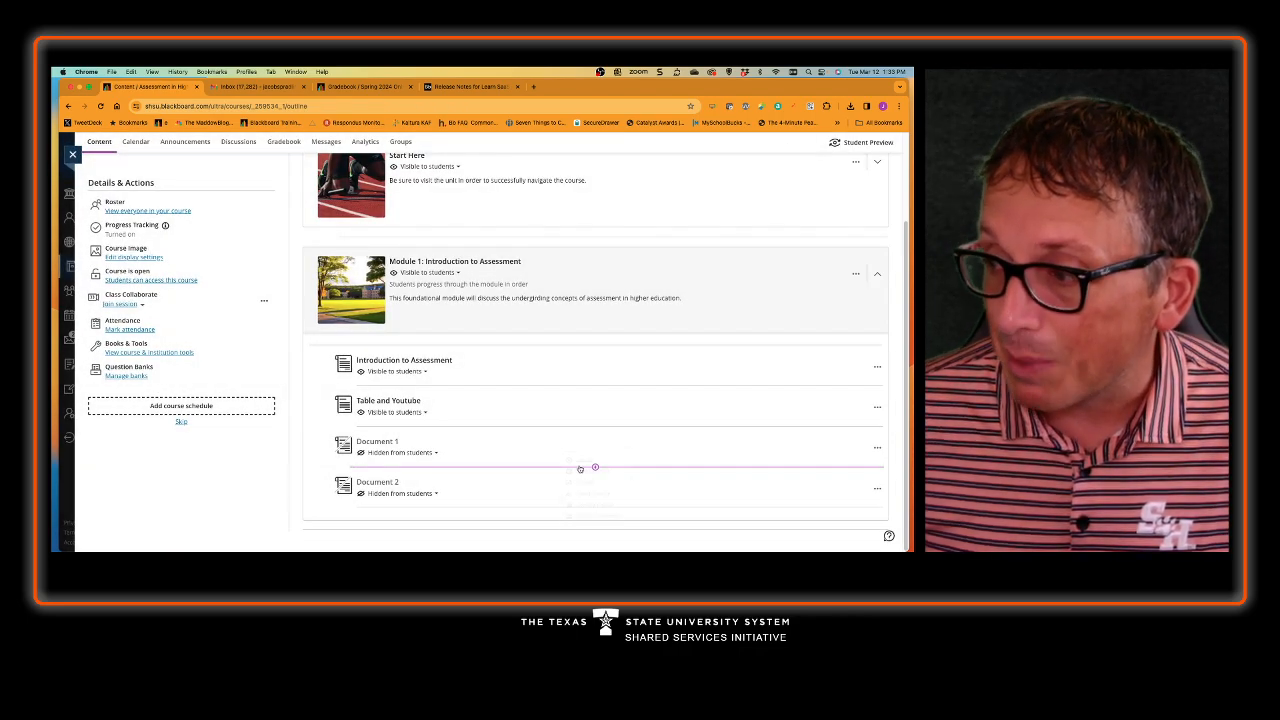
click(572, 452)
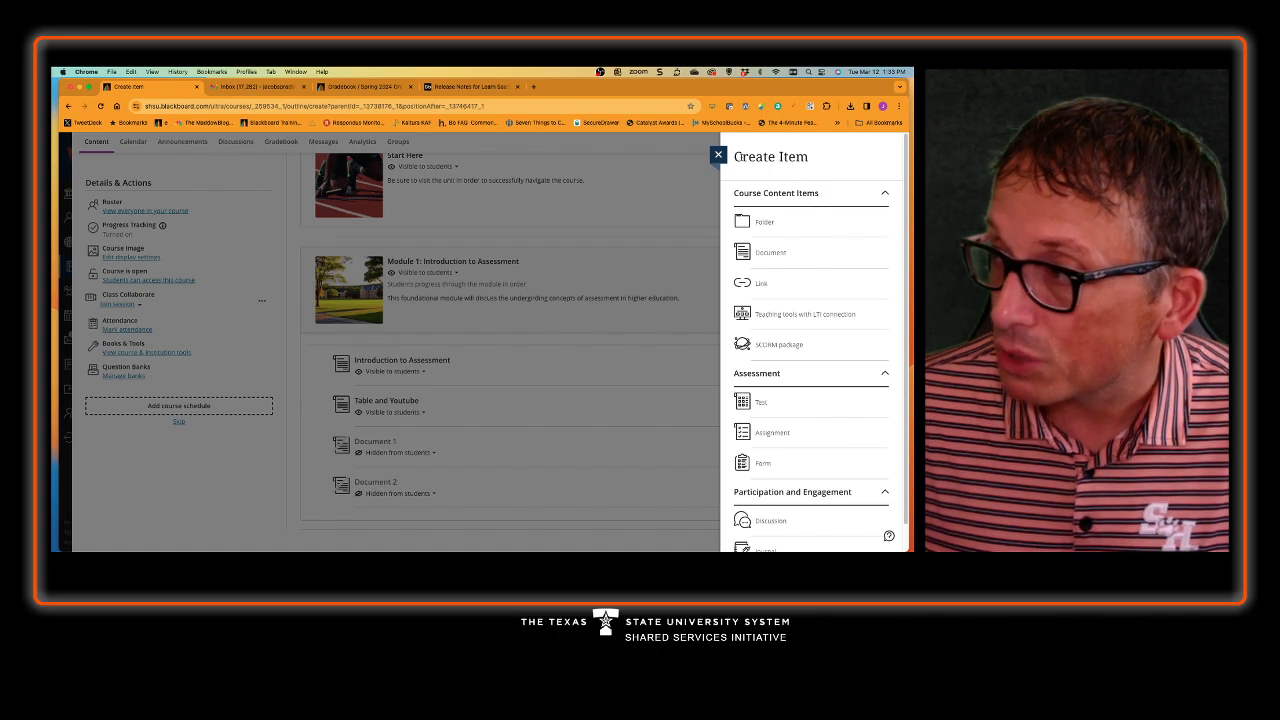
click(718, 154)
- Edit Document 1 in Module 1 and add the text "Contextual content." above the attached PDF
click(608, 450)
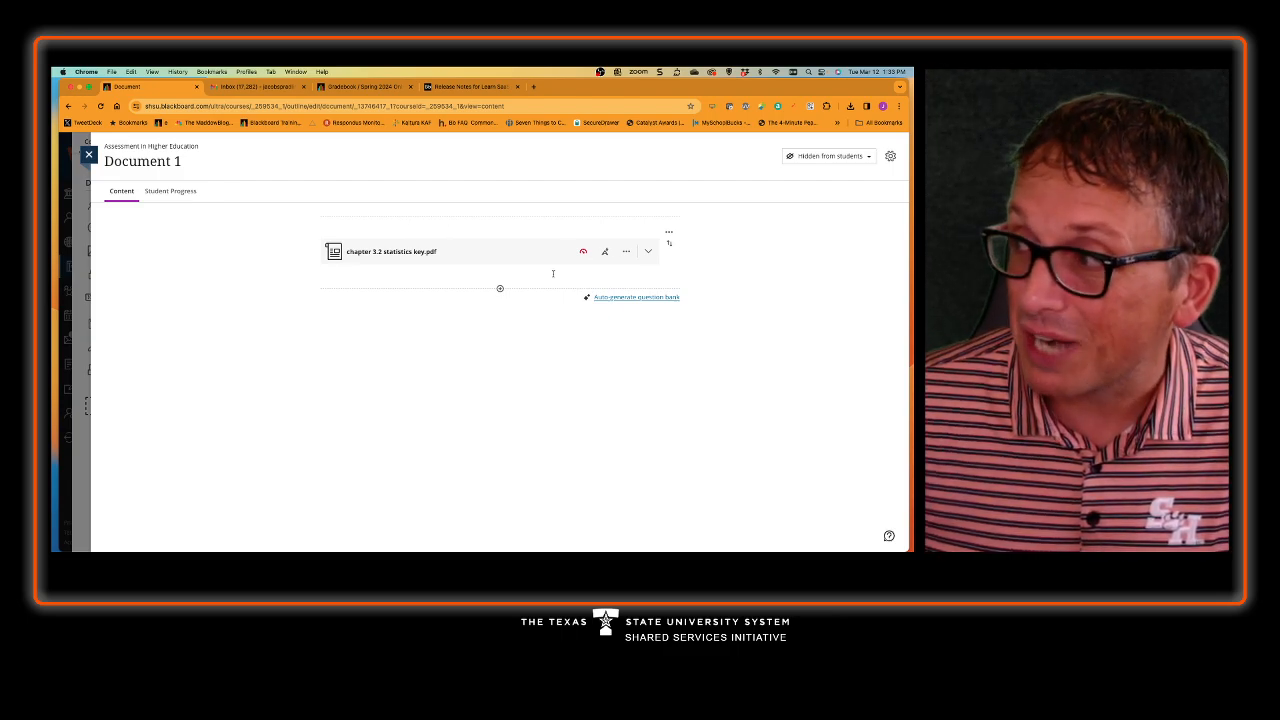
click(667, 233)
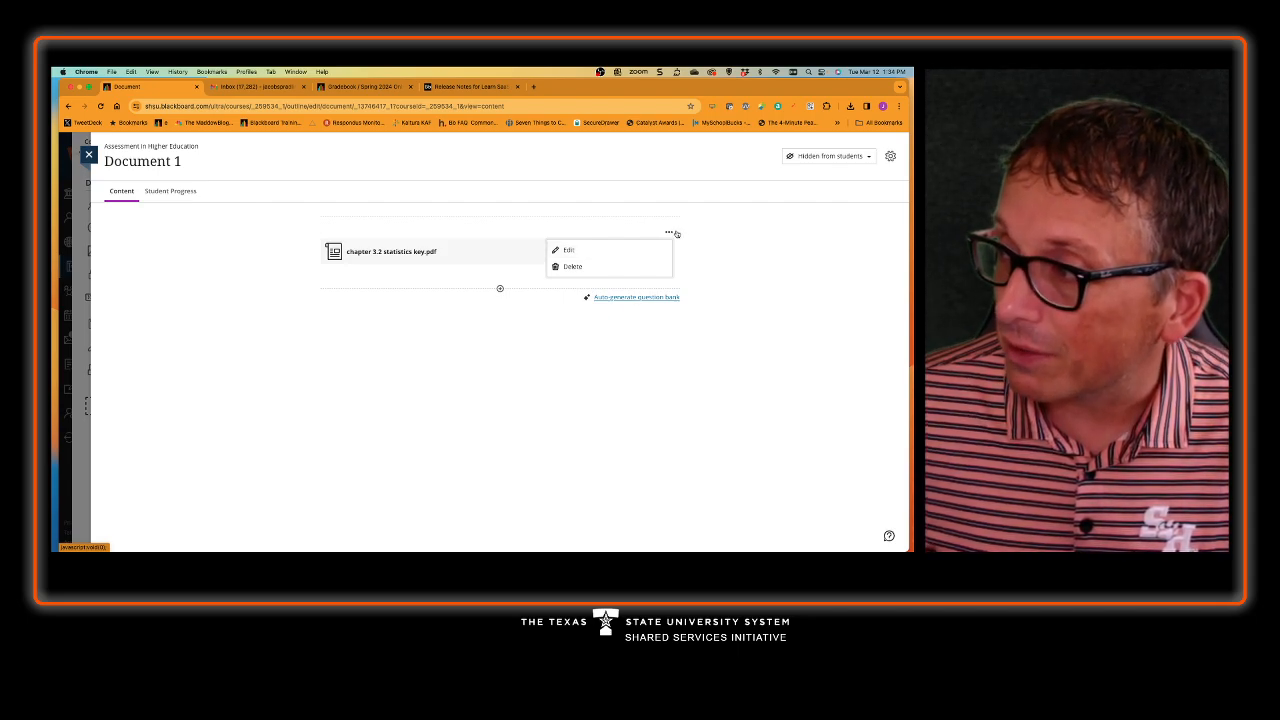
click(597, 252)
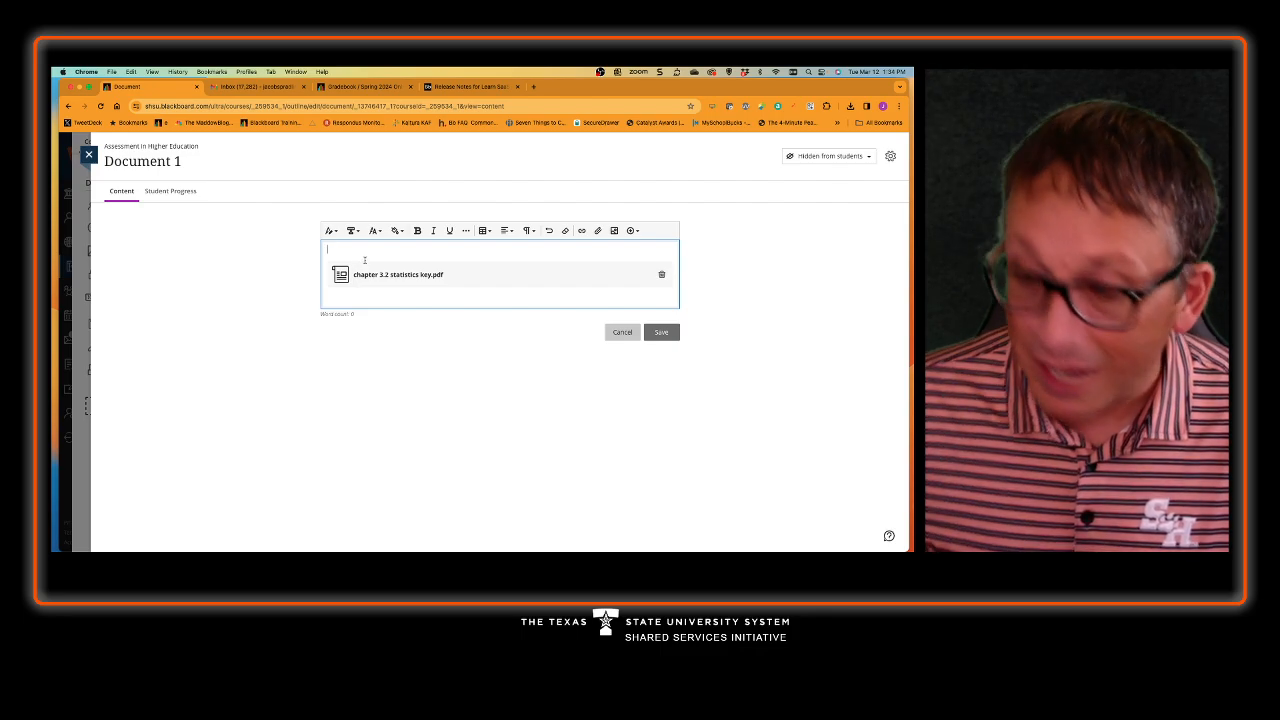
text(Contextual)
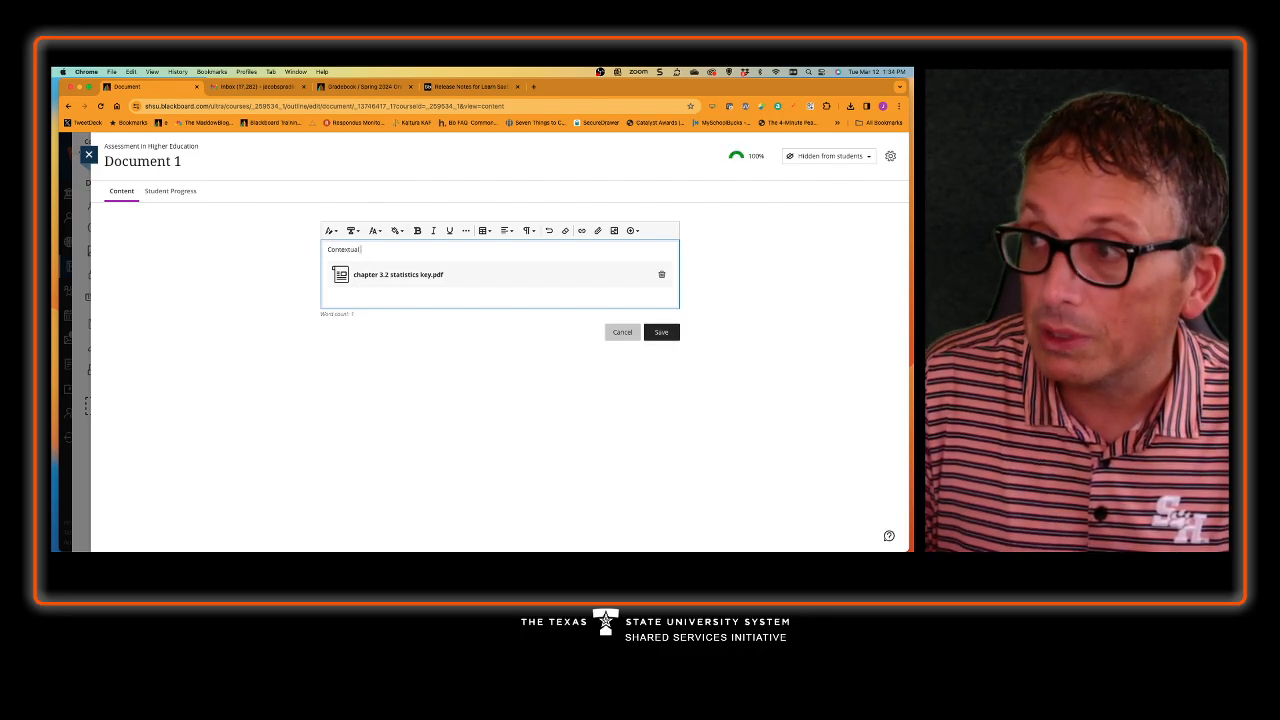
text( content.)
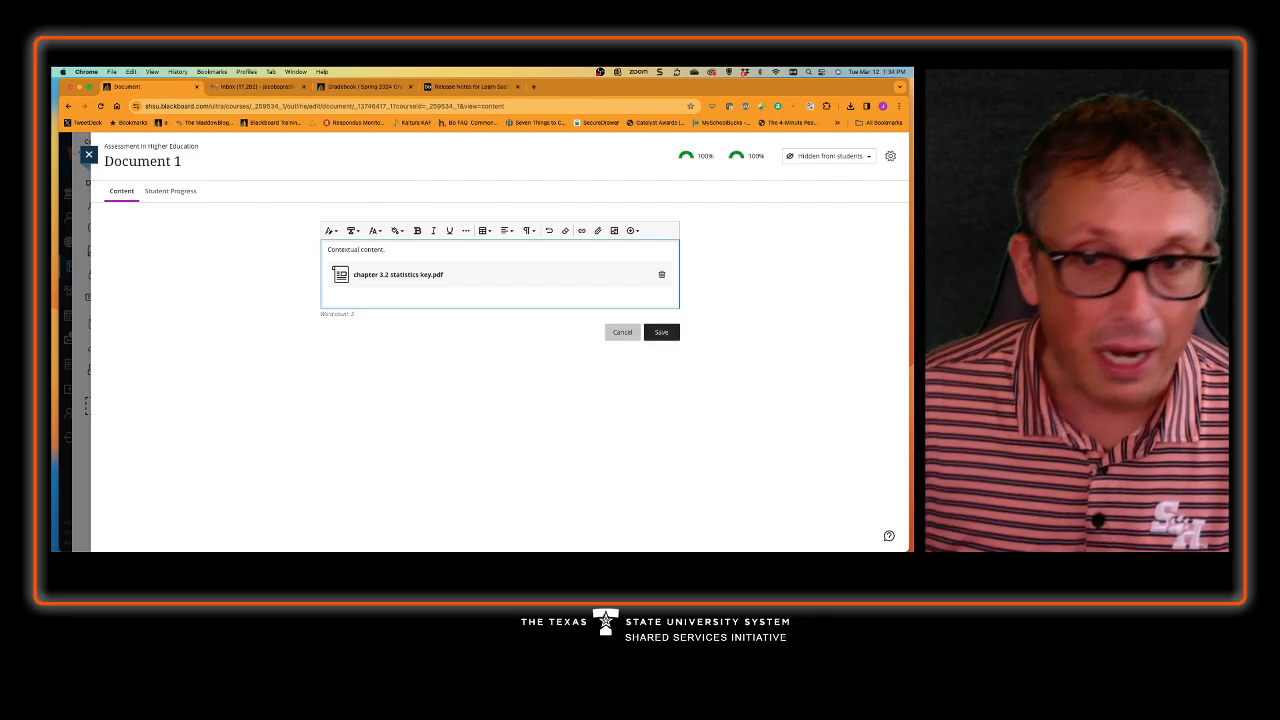
- Attach tl-admin-oh---12-march.pdf below the existing file with the View and download option, and save Document 1
click(389, 298)
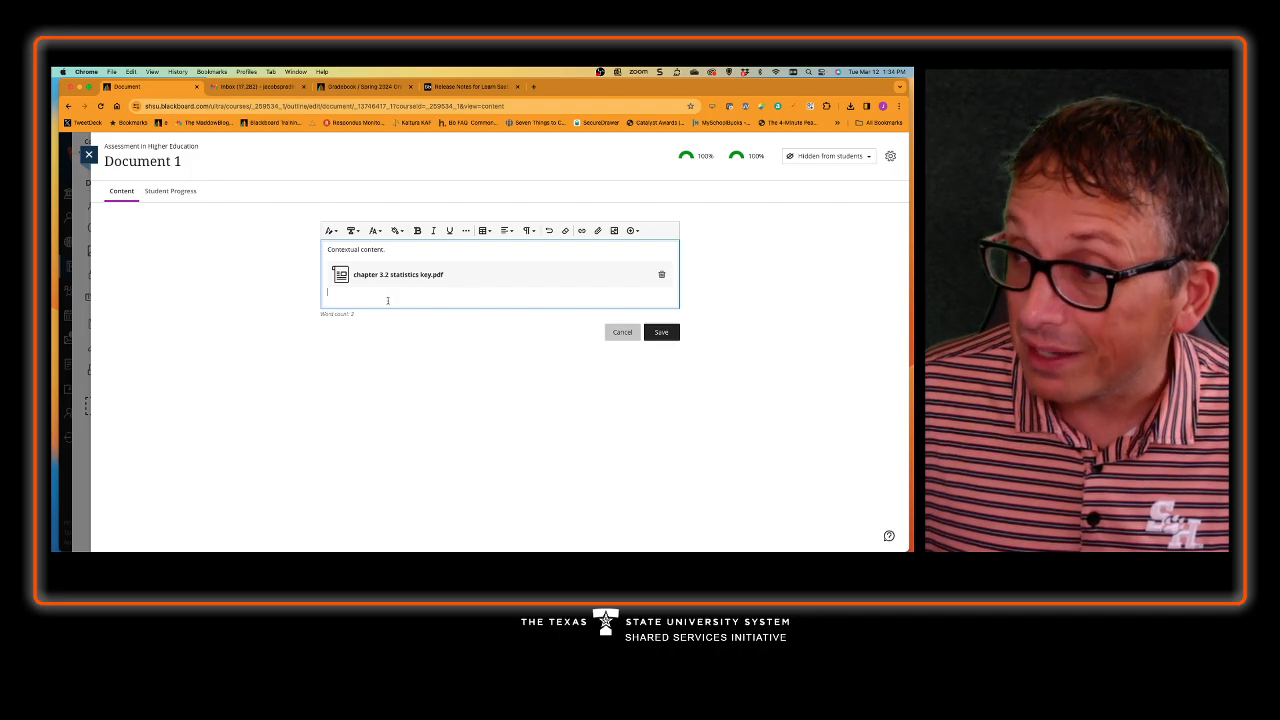
key(Return)
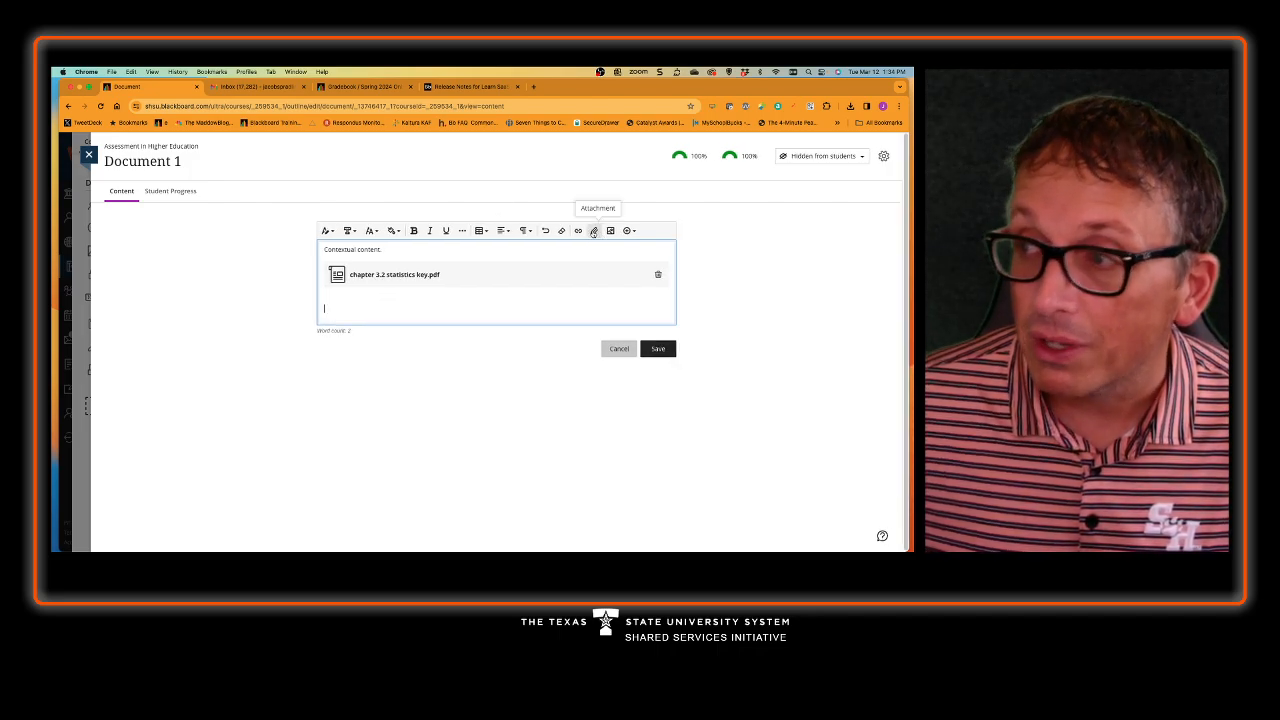
click(594, 231)
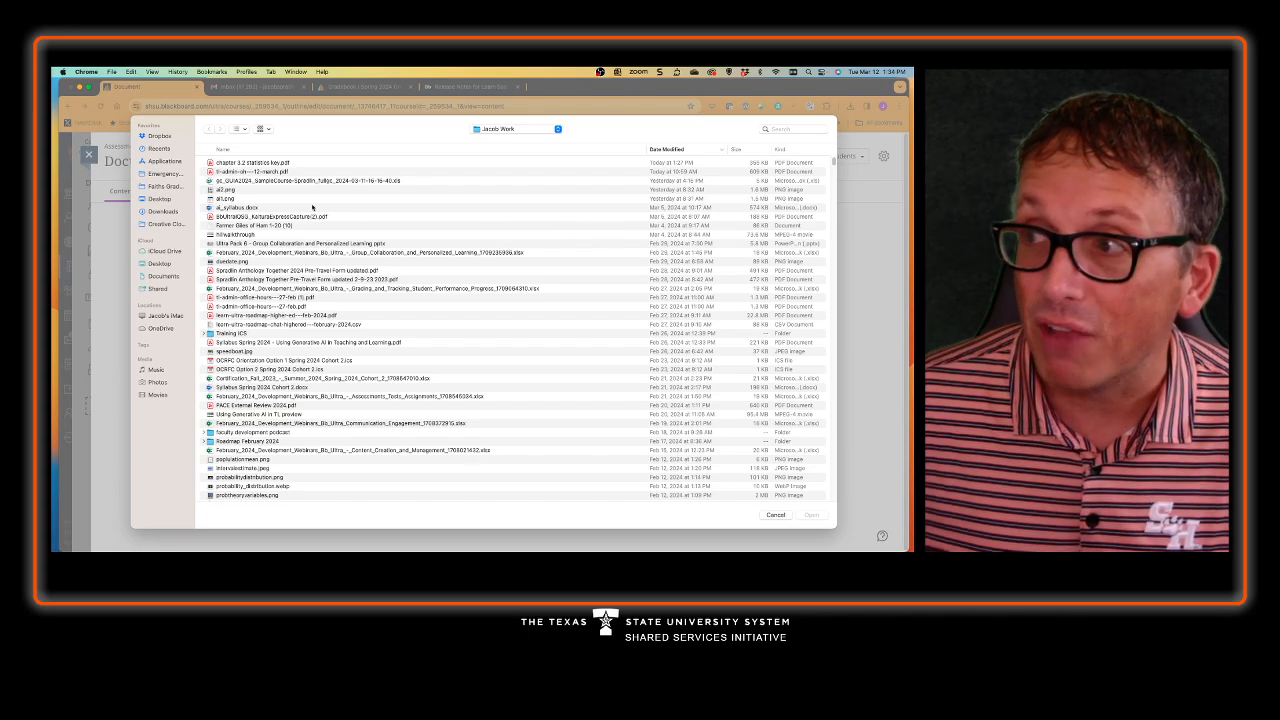
double_click(286, 172)
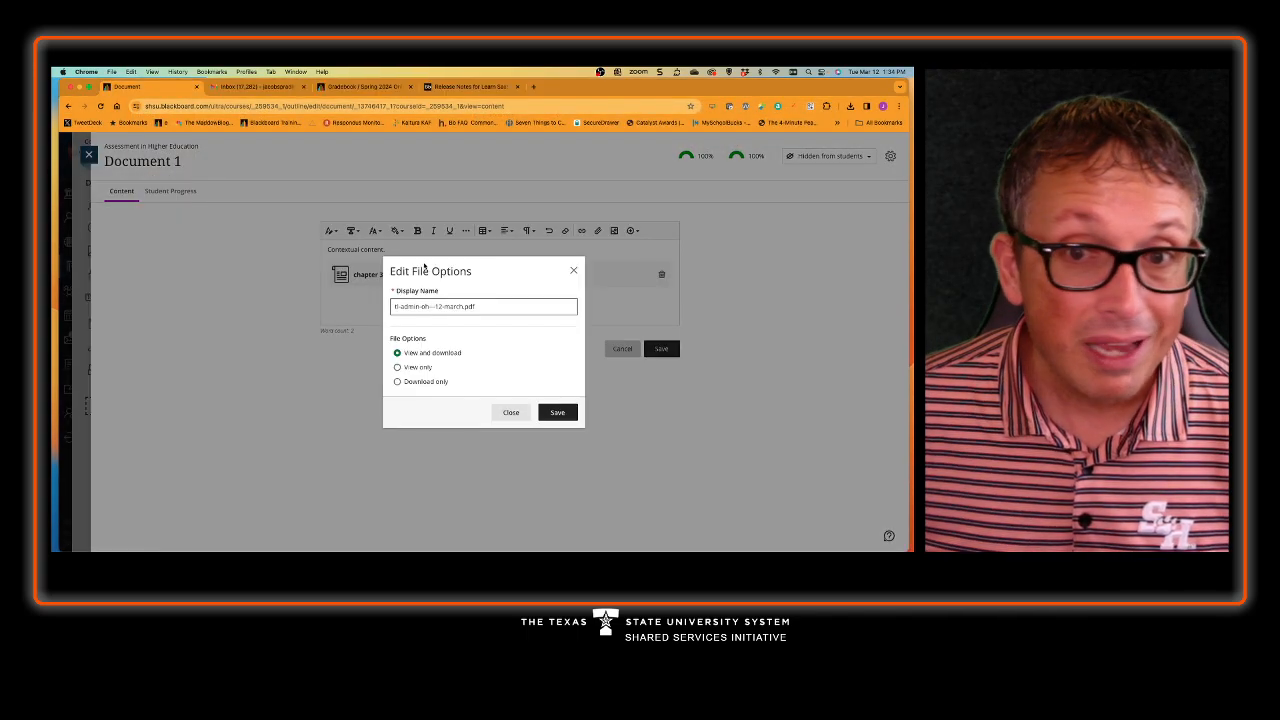
click(562, 412)
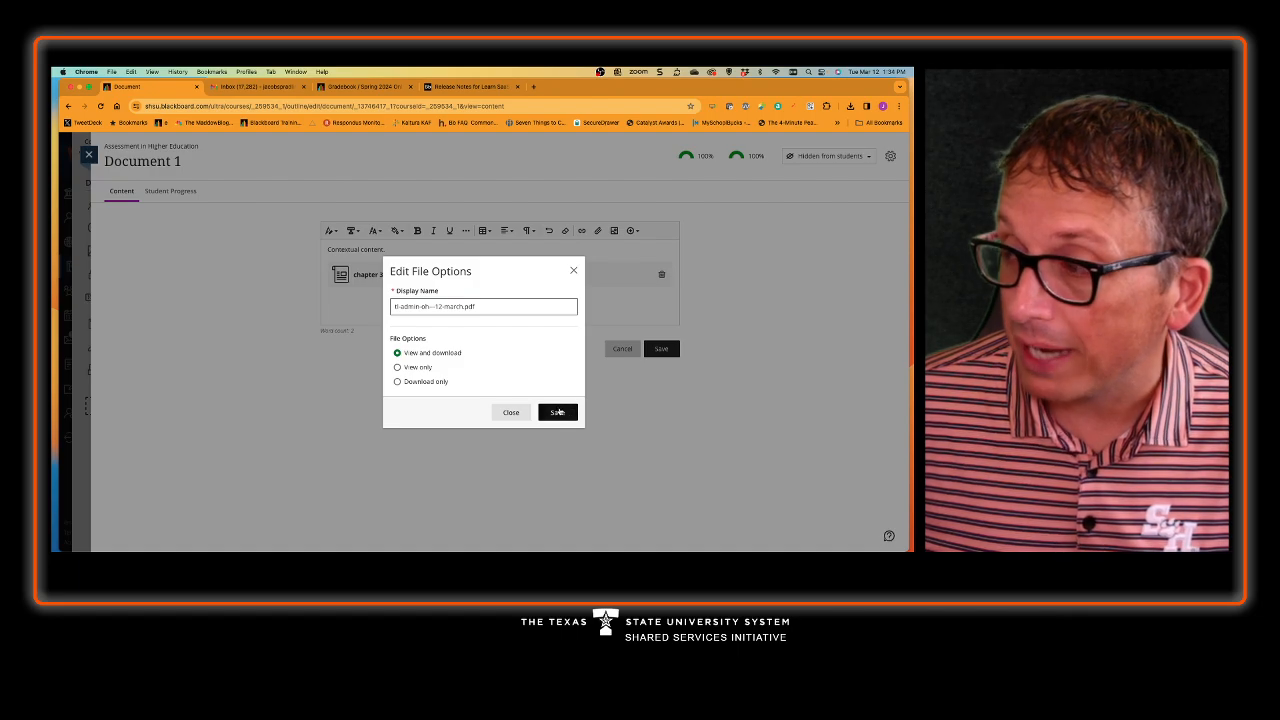
click(661, 408)
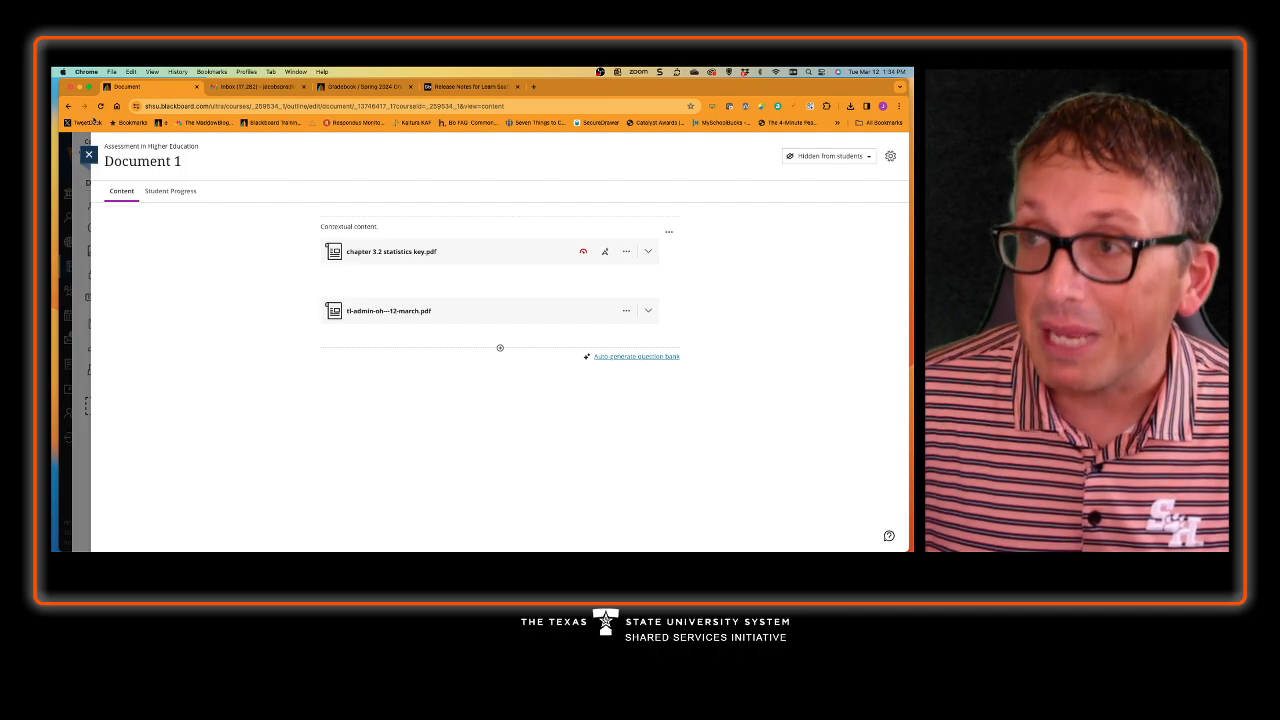
click(88, 154)
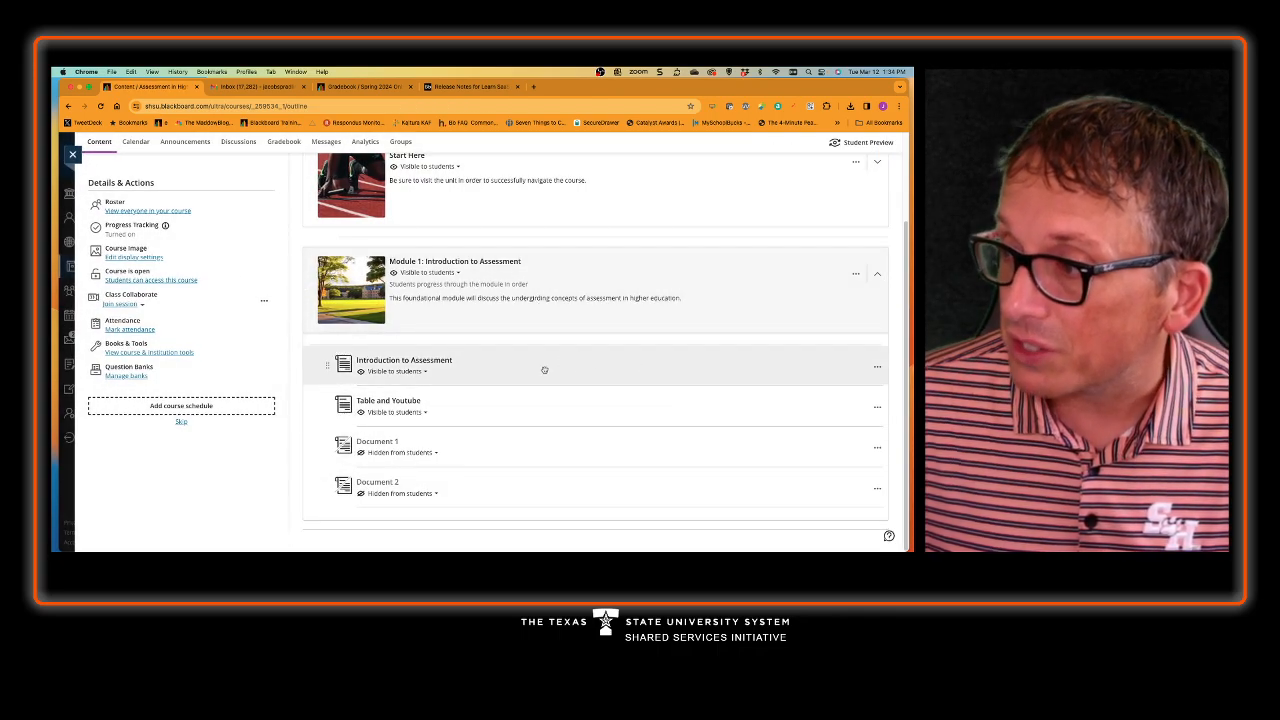
- View the Introduction to Assessment document in Module 1 and return to the course content list
click(543, 369)
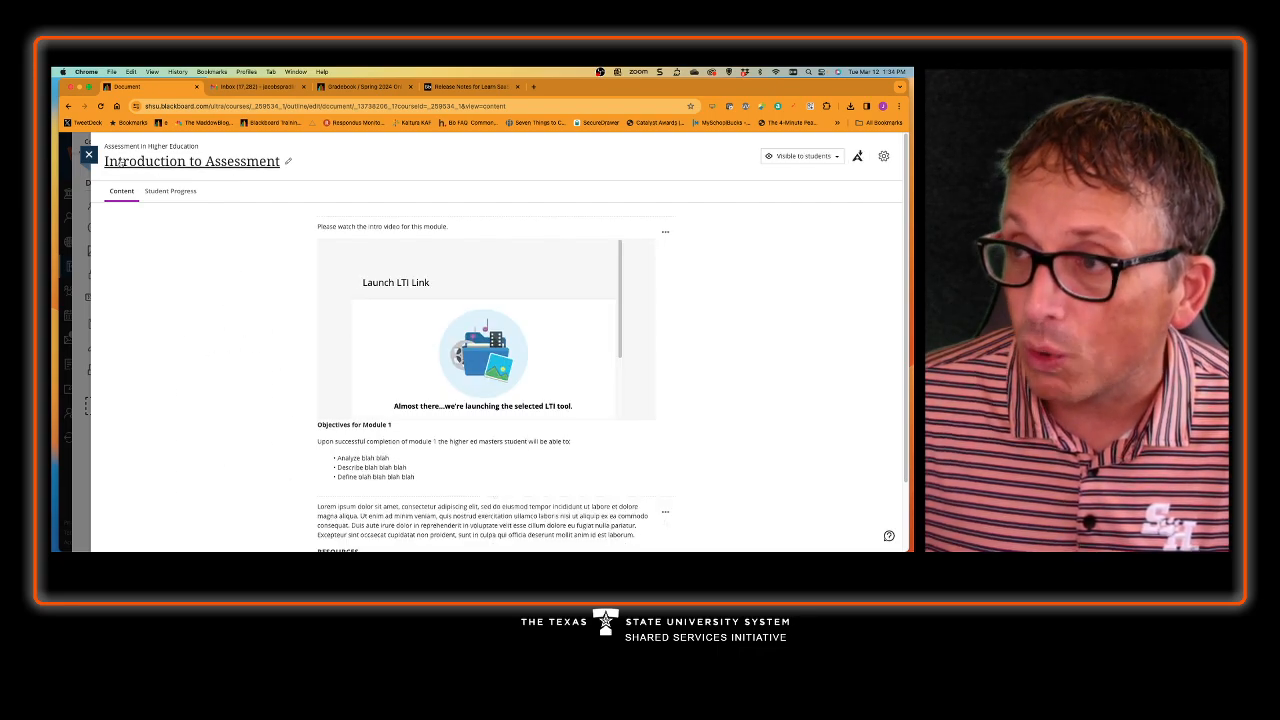
click(89, 154)
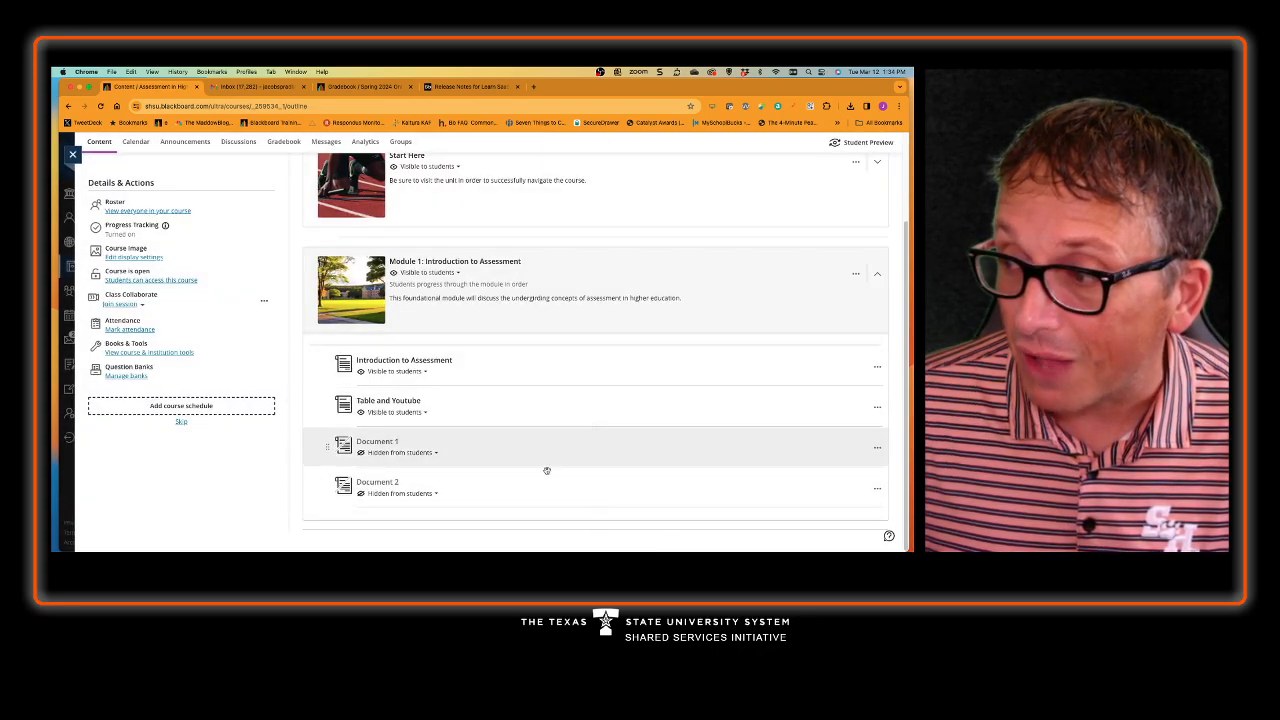
mouse_move(542, 507)
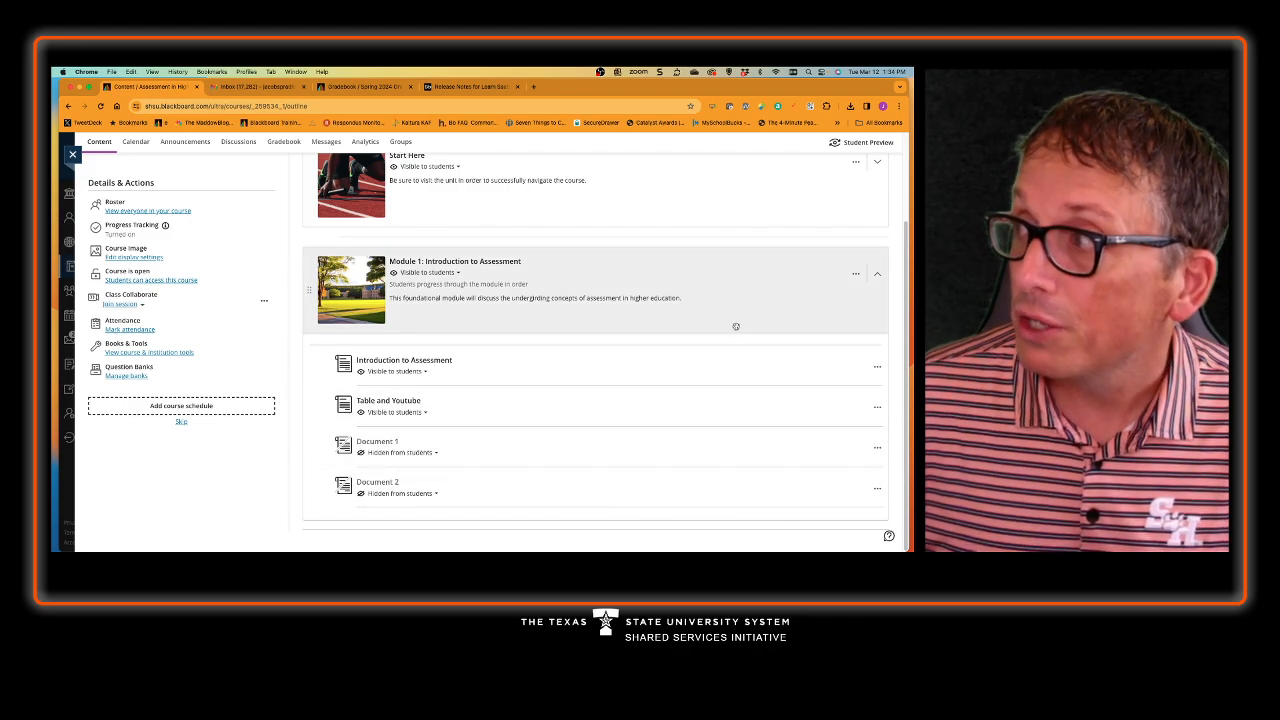
- View Module 1's Introduction to Assessment and Table and Youtube documents in Student Preview, discarding the preview user on exit
click(842, 147)
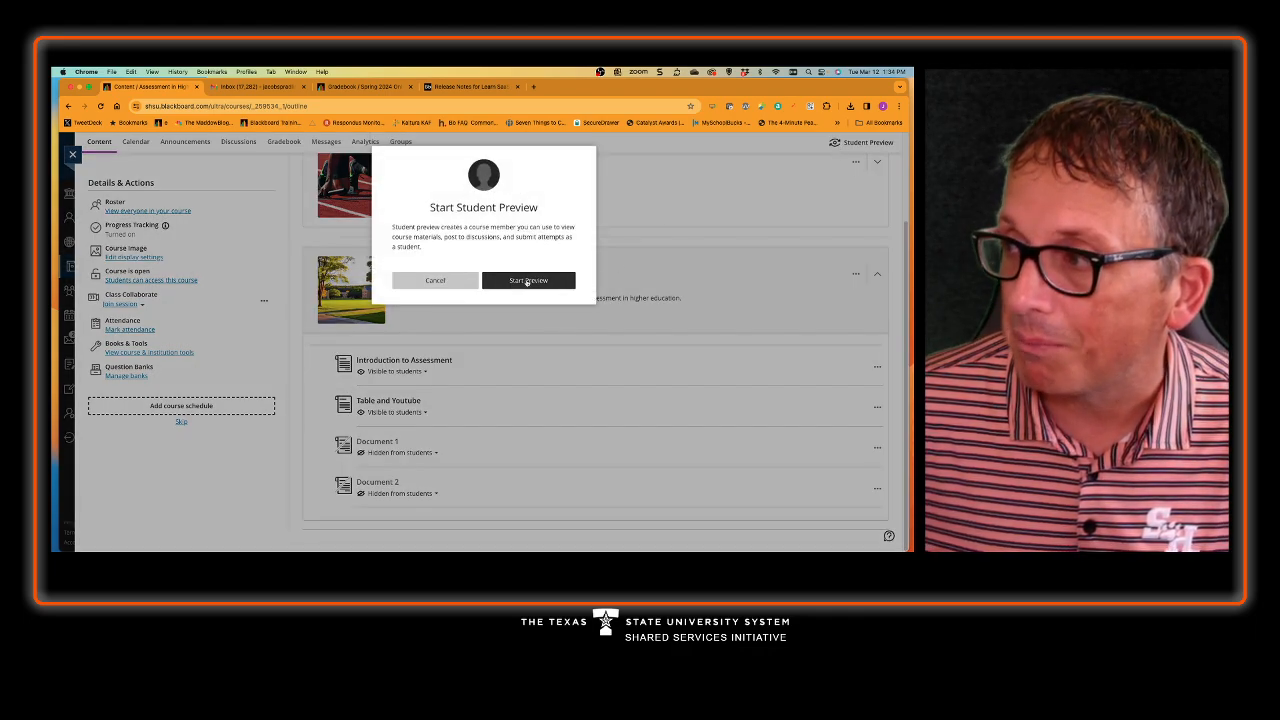
click(560, 284)
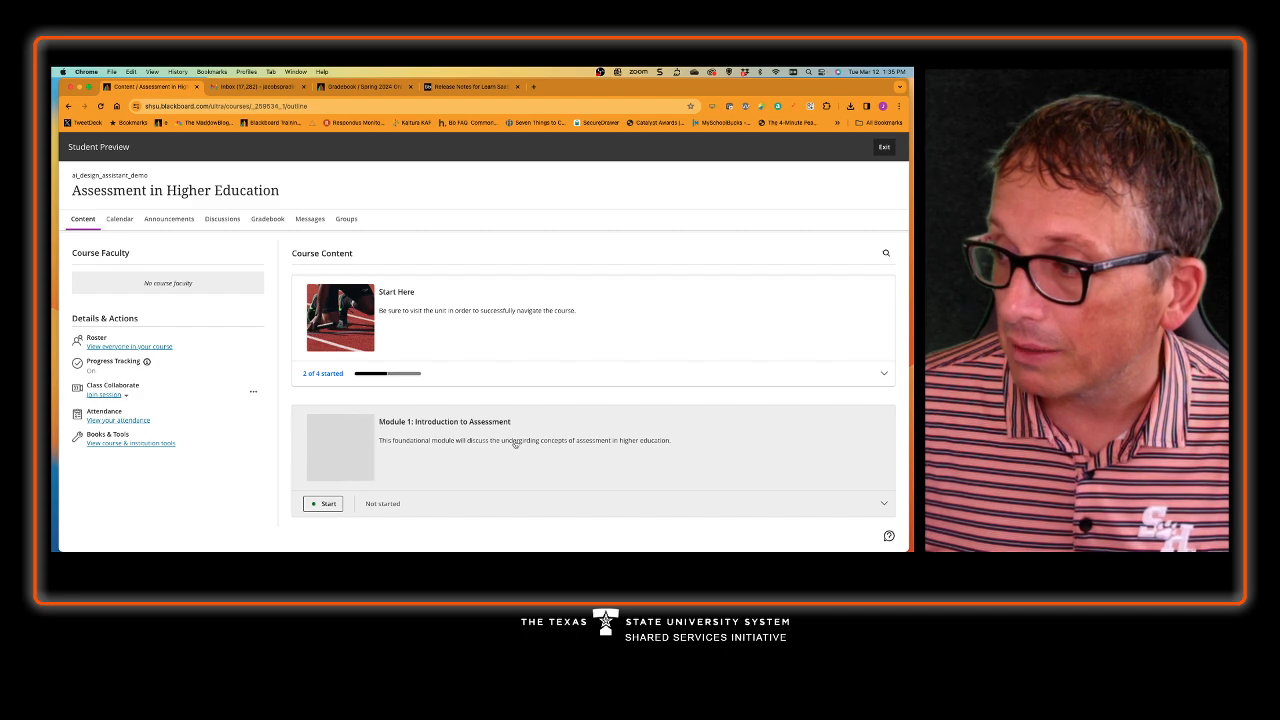
click(515, 443)
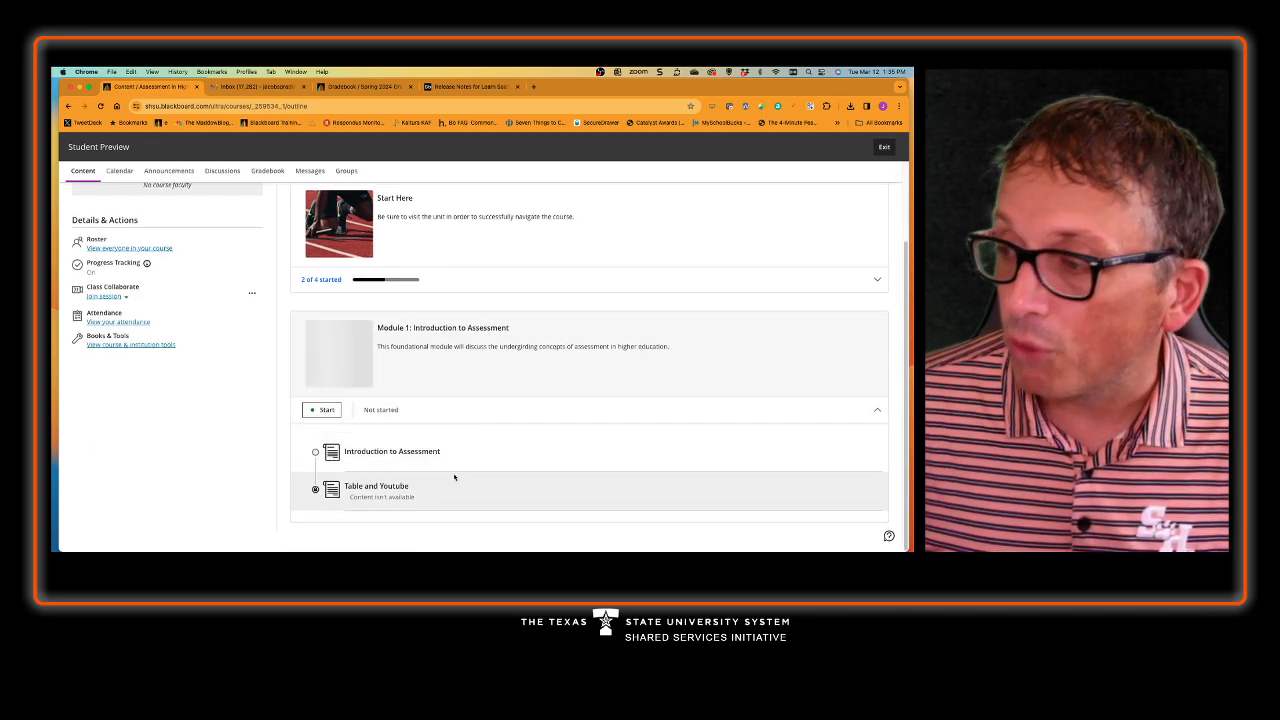
click(446, 452)
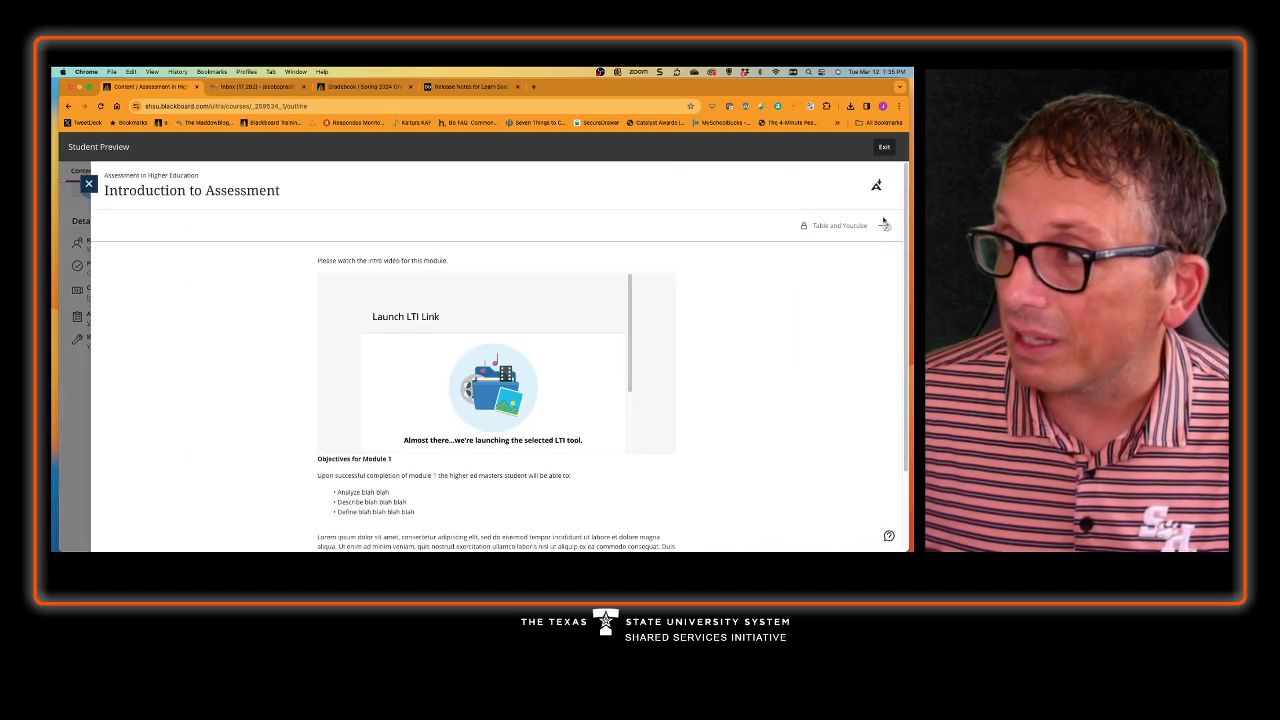
click(883, 225)
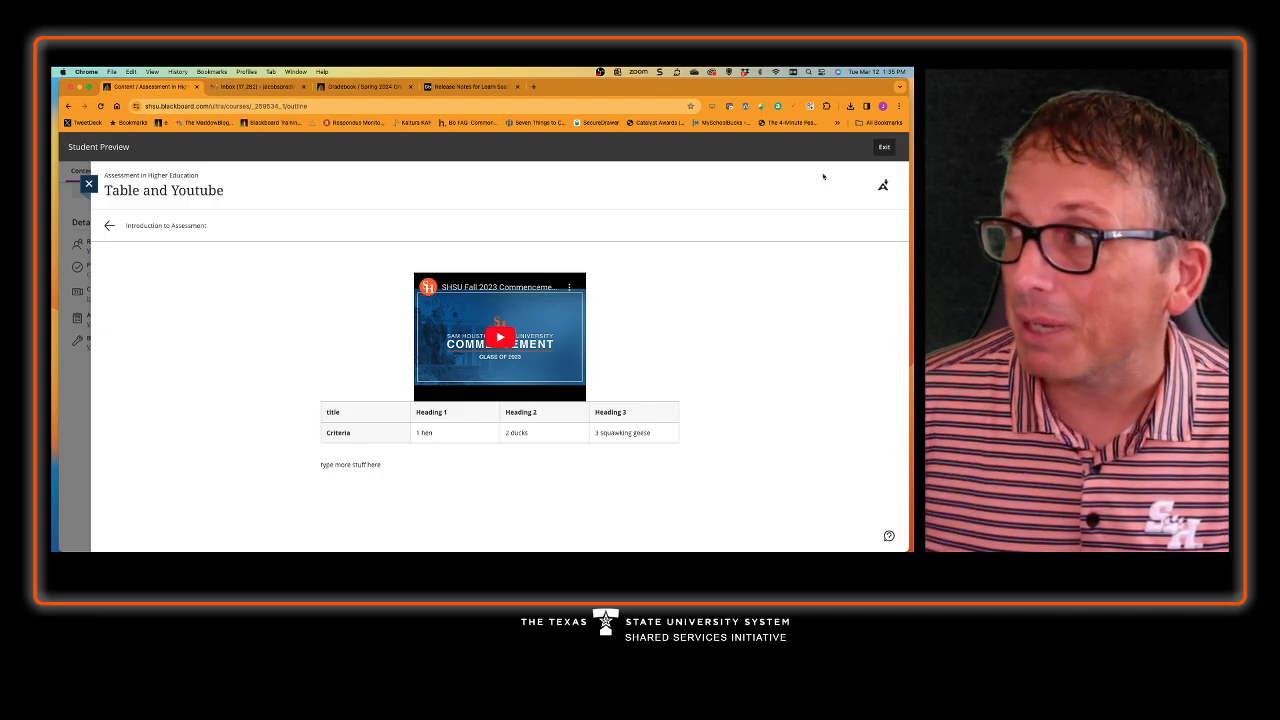
click(878, 150)
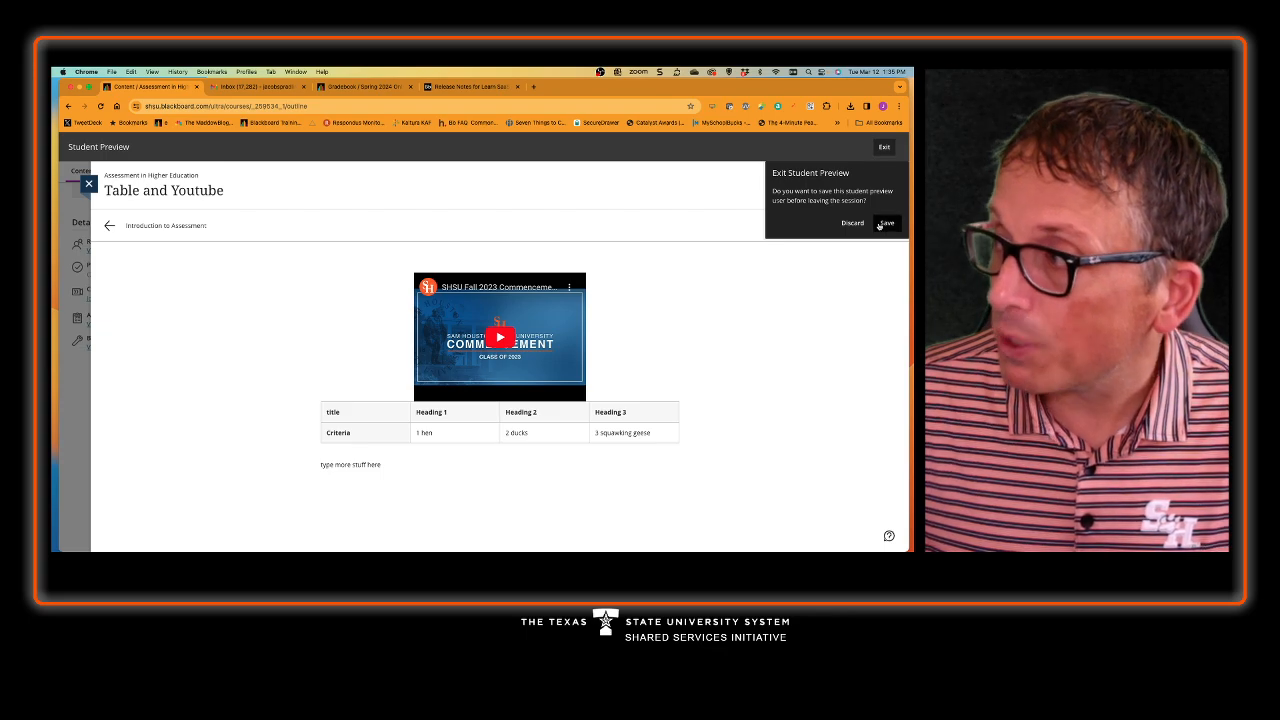
click(840, 228)
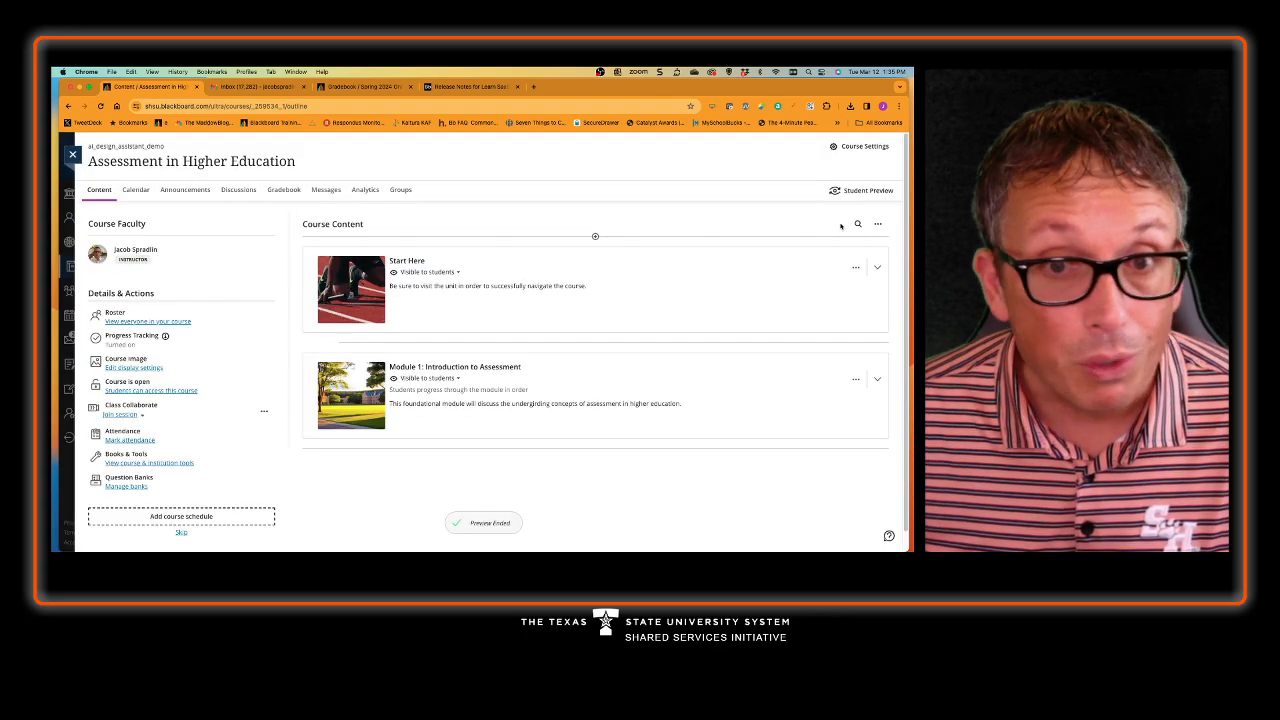
- Reopen Document 1 in Module 1 and view the available options for chapter 3.2 statistics key.pdf
click(658, 410)
scroll(542, 449, down, 2)
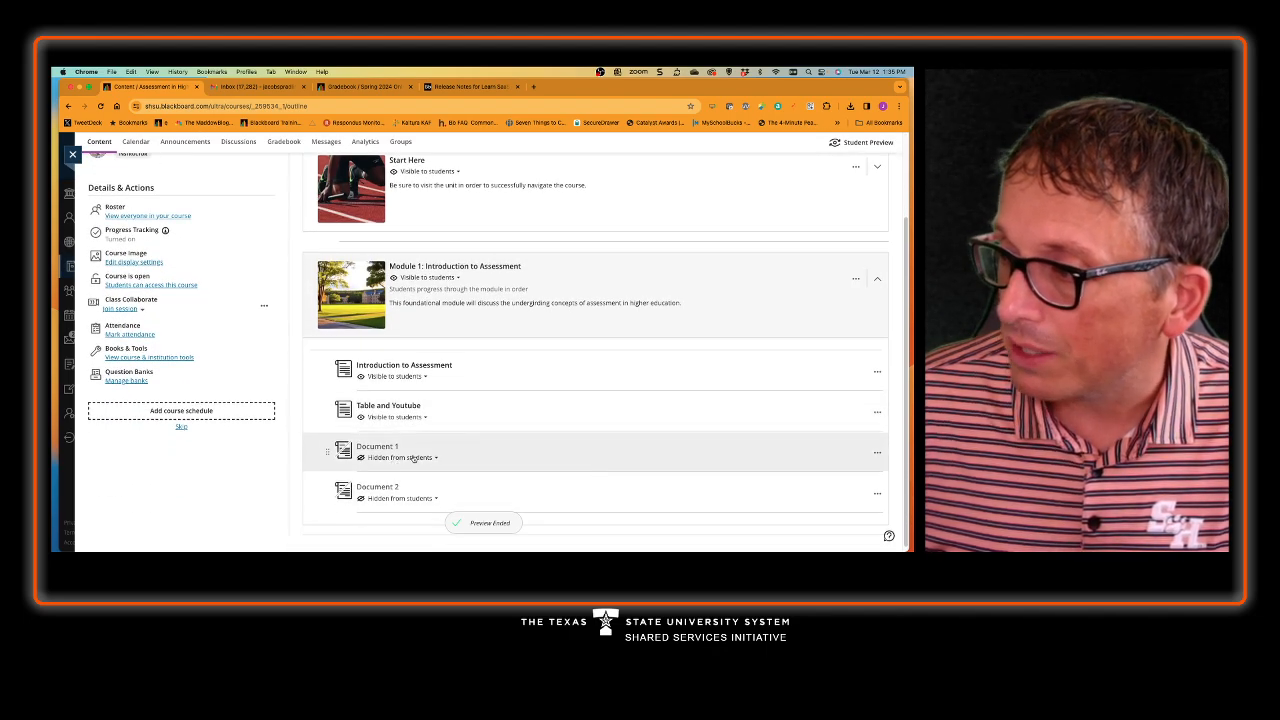
mouse_move(581, 438)
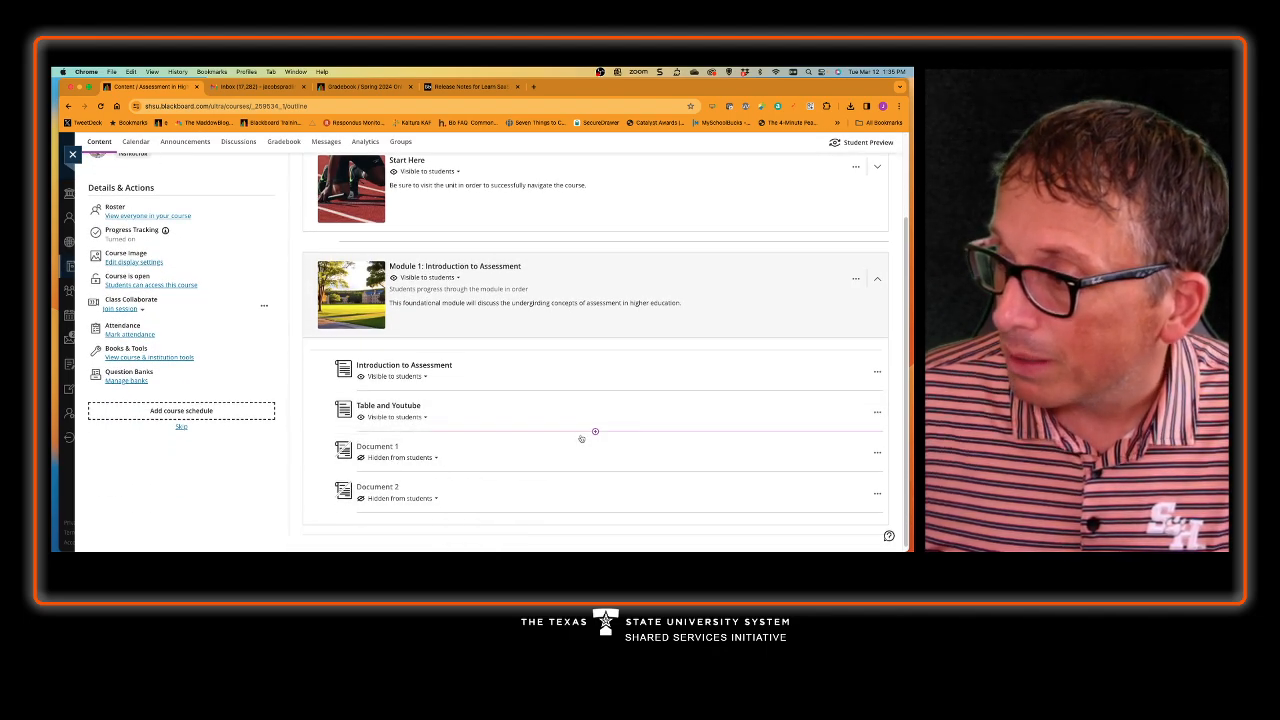
click(380, 450)
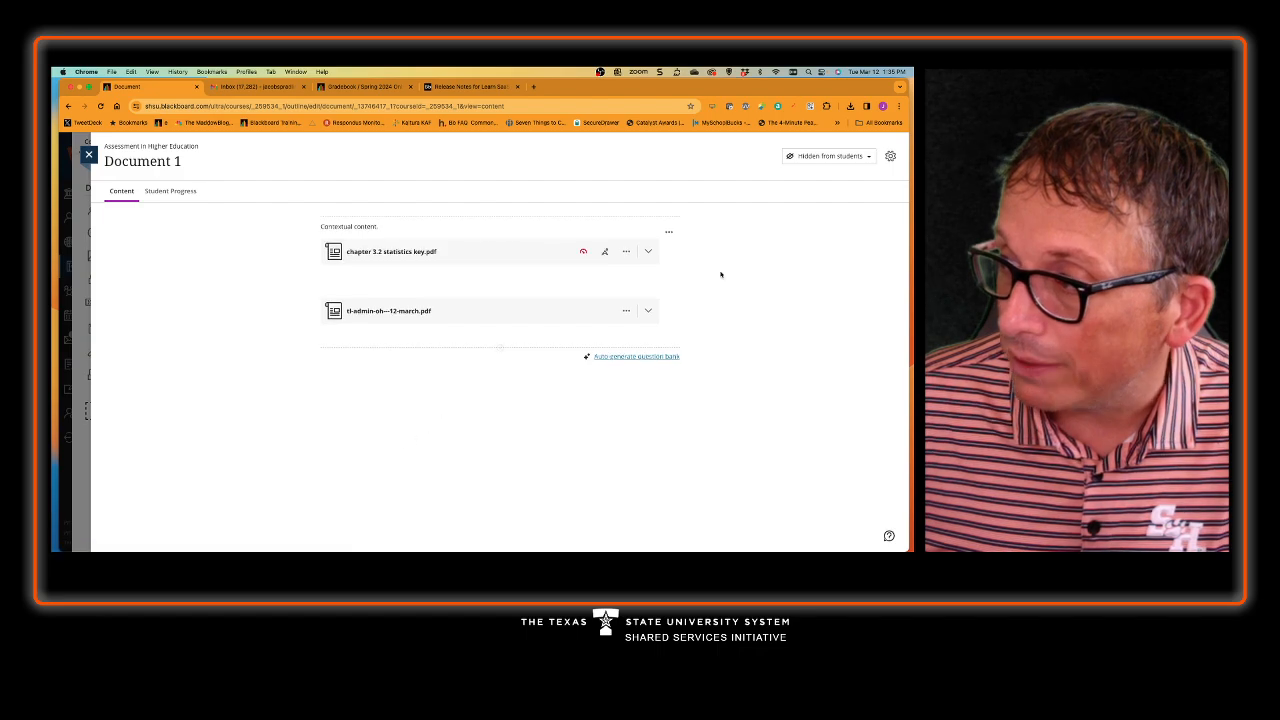
click(623, 253)
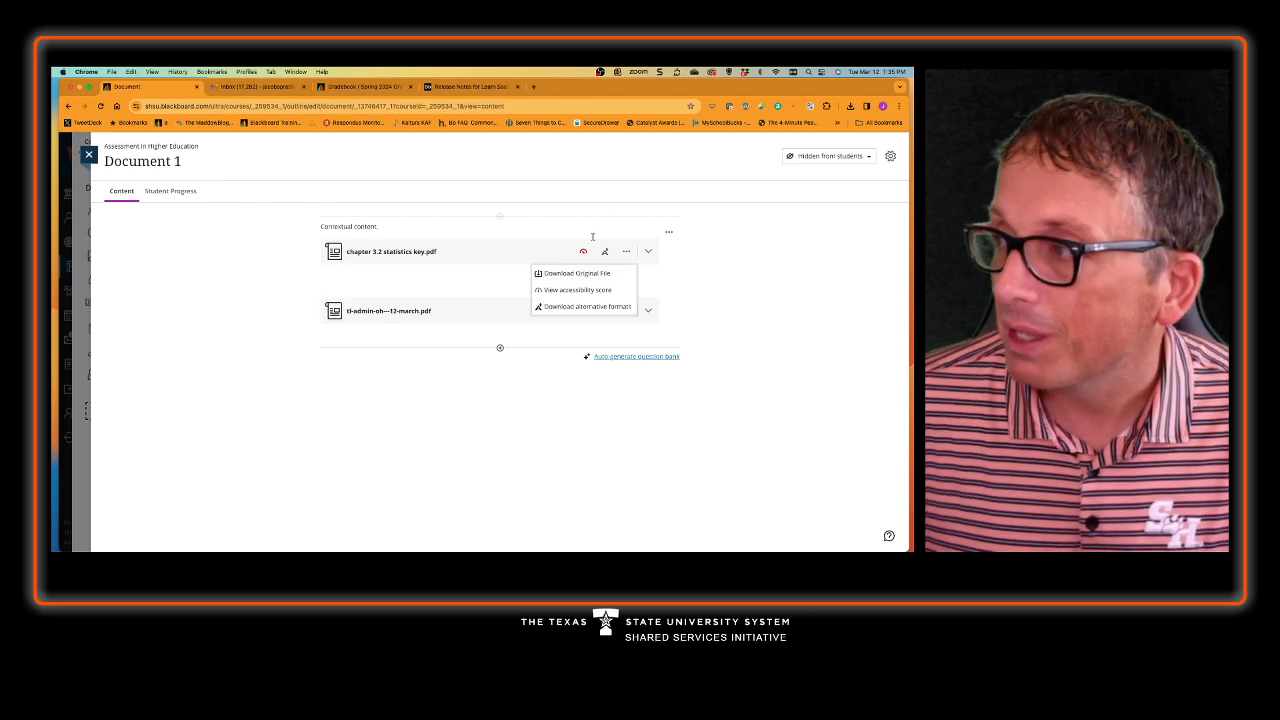
click(88, 155)
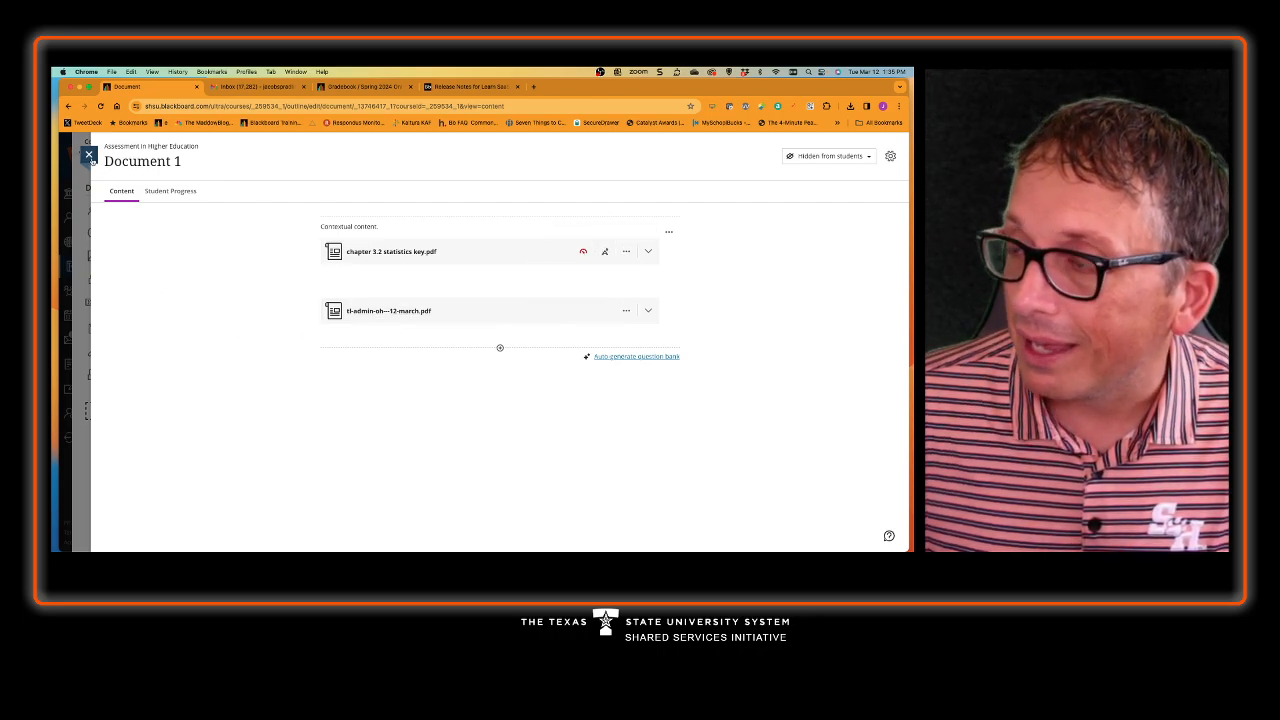
drag(598, 447, 601, 421)
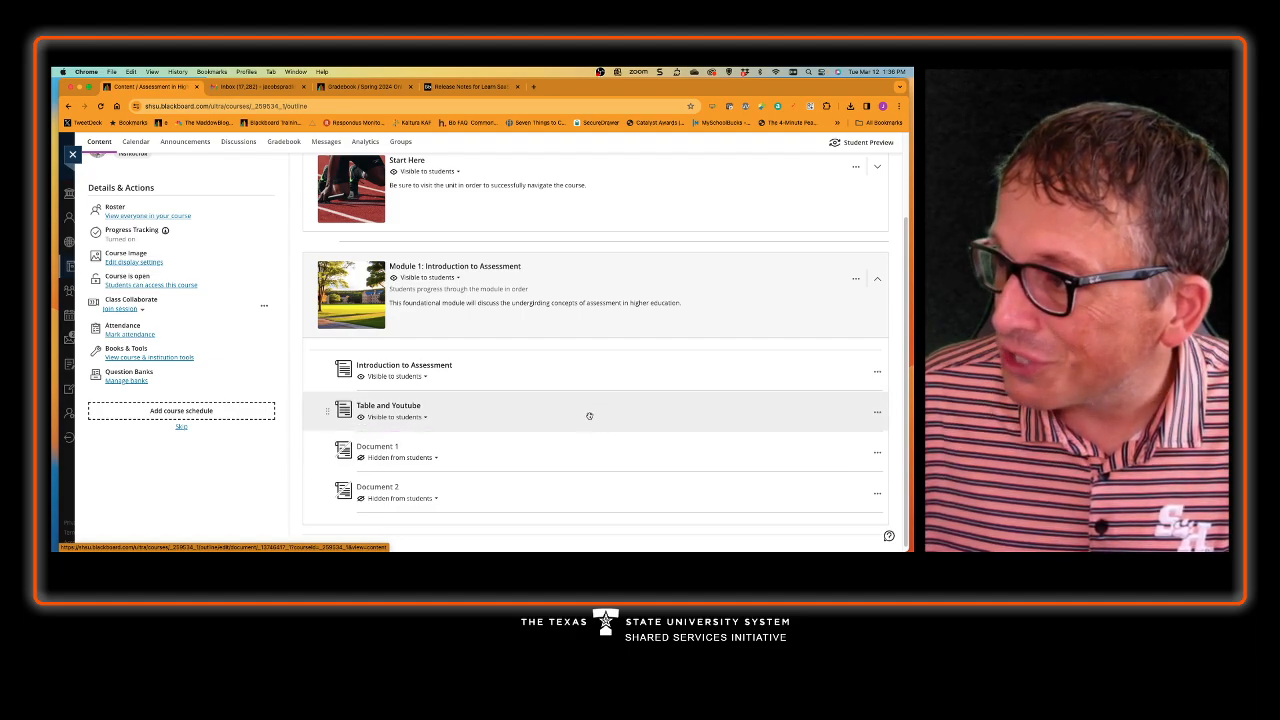
- Upload tl-admin-oh---12-march.pdf directly into Module 1, between Table and Youtube and Document 1
mouse_move(591, 431)
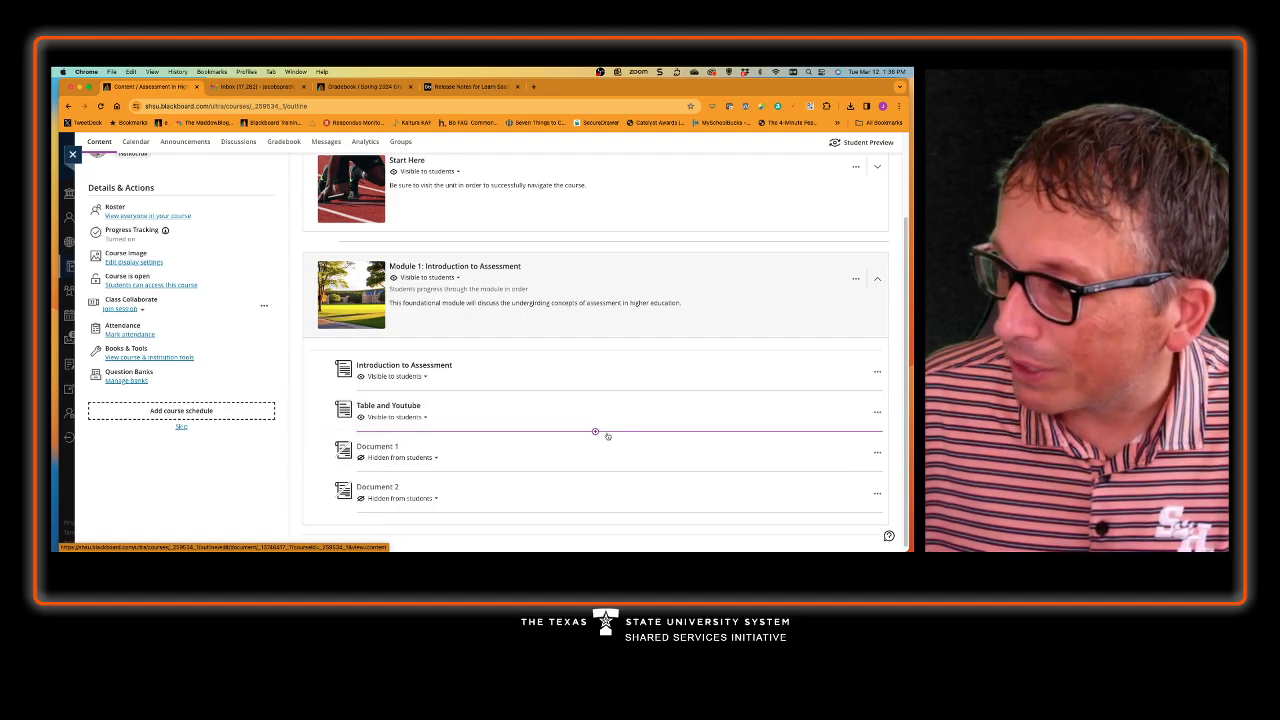
click(595, 432)
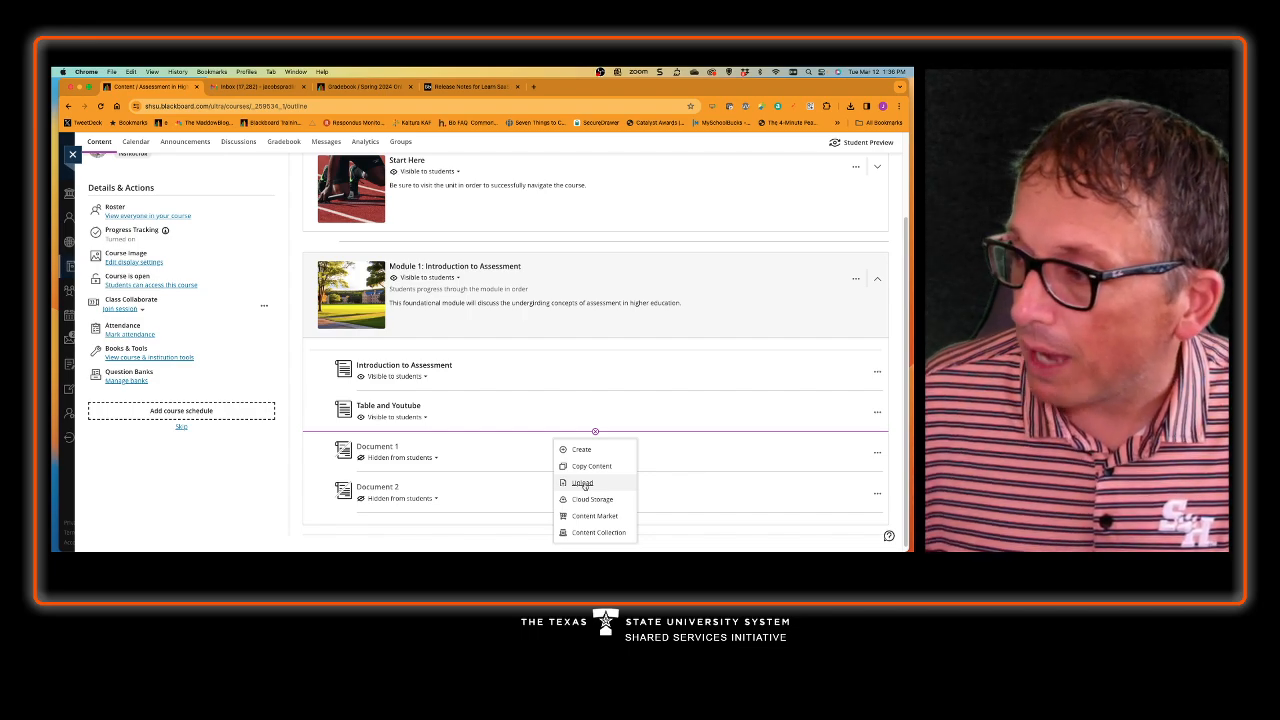
click(583, 484)
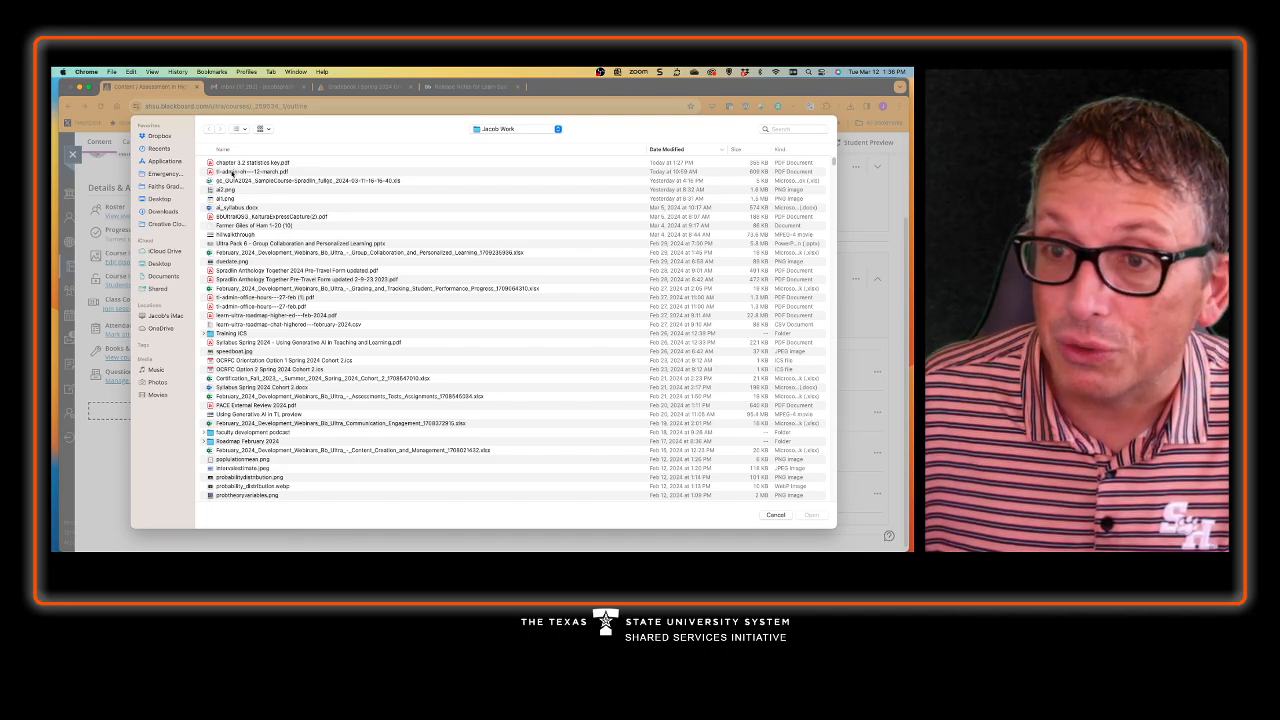
double_click(231, 172)
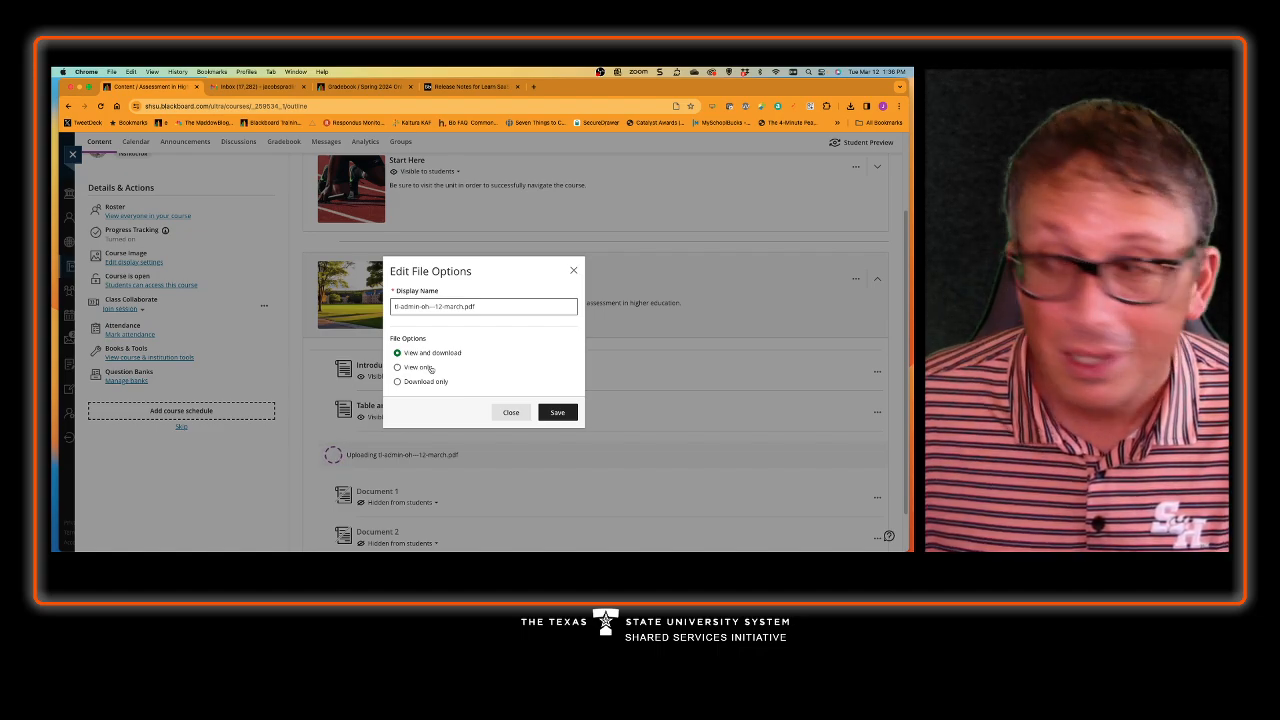
- Set the uploaded file's display name to "Lecture notes for Module 2", save it, and make it visible to students
click(484, 306)
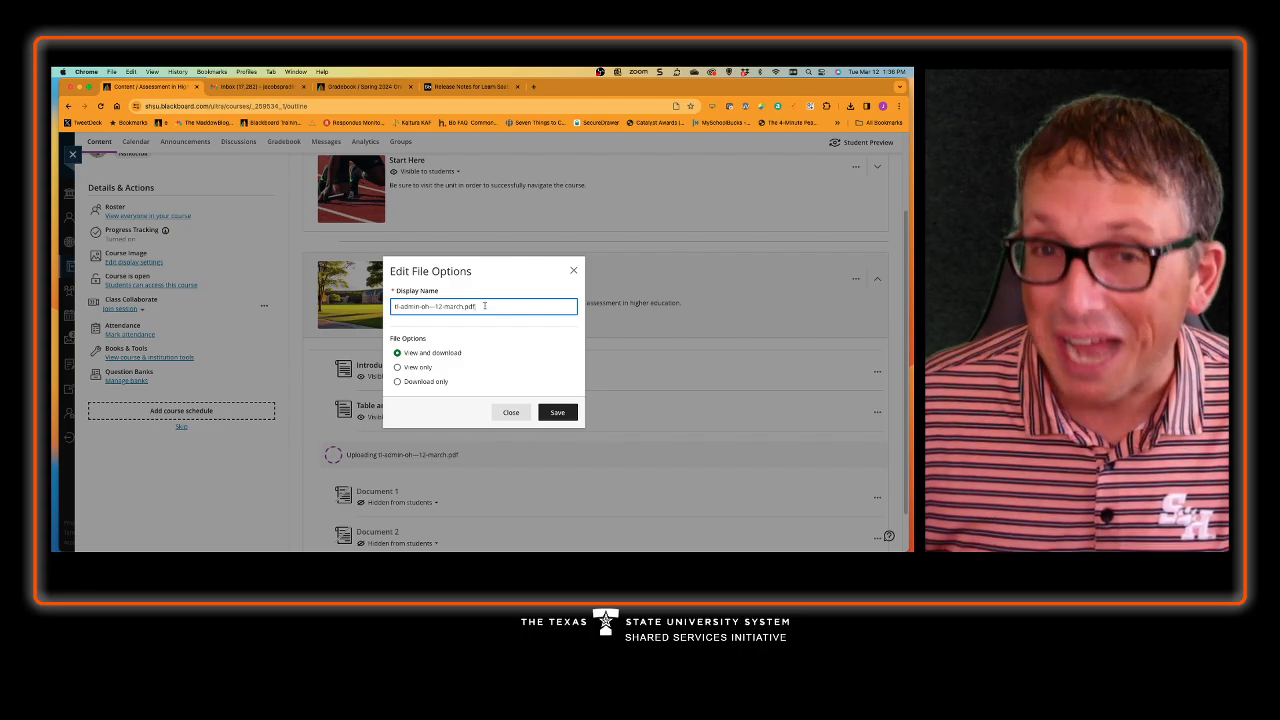
drag(484, 306, 405, 310)
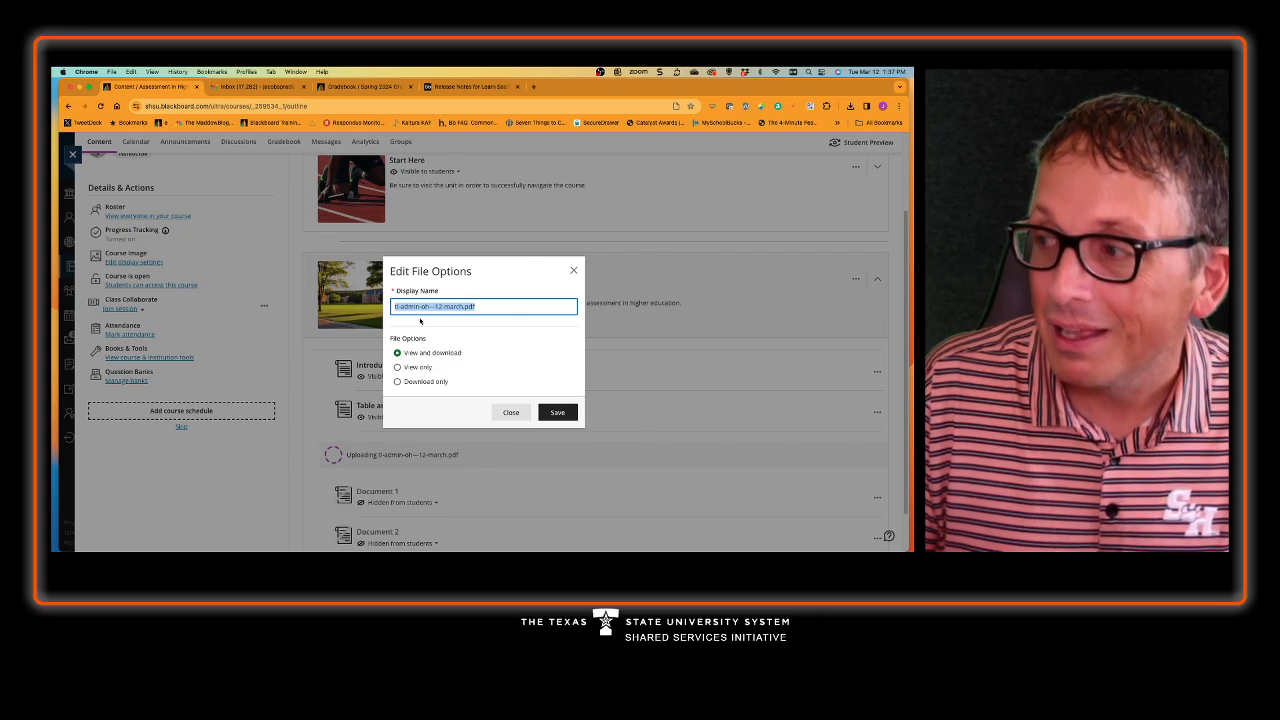
text(Lecture notes)
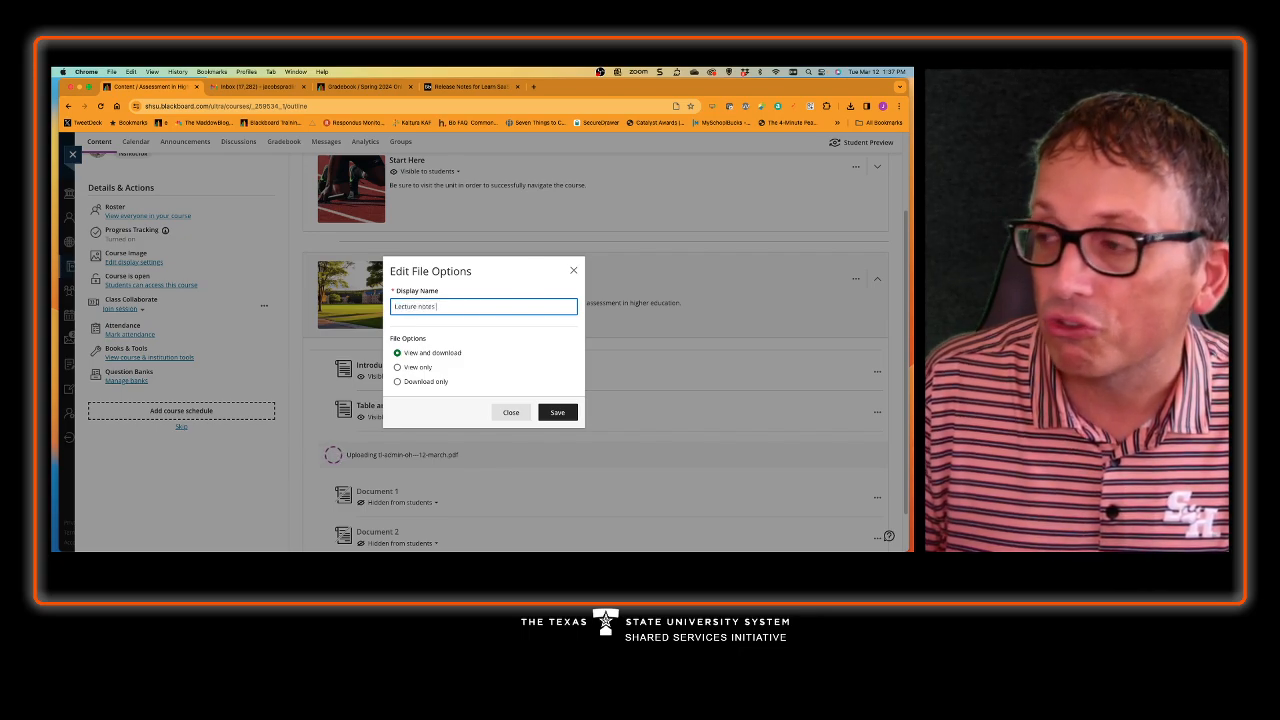
text( for Mo)
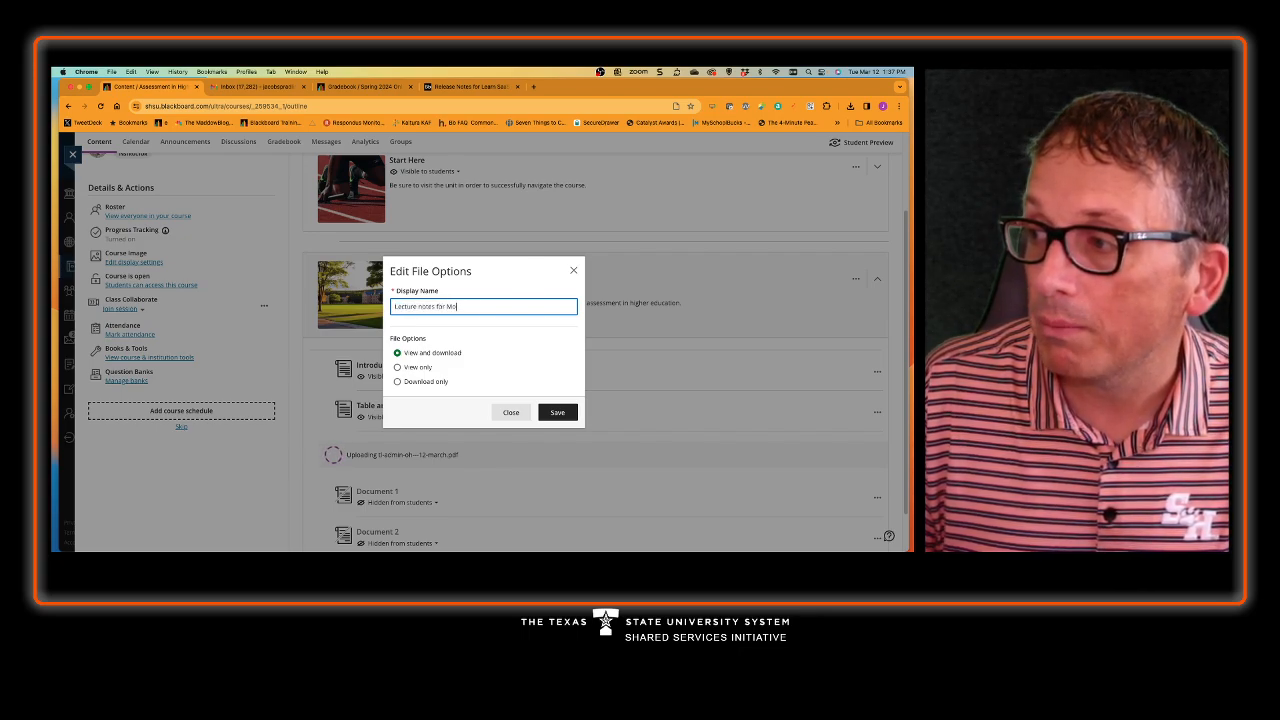
text(dule 2)
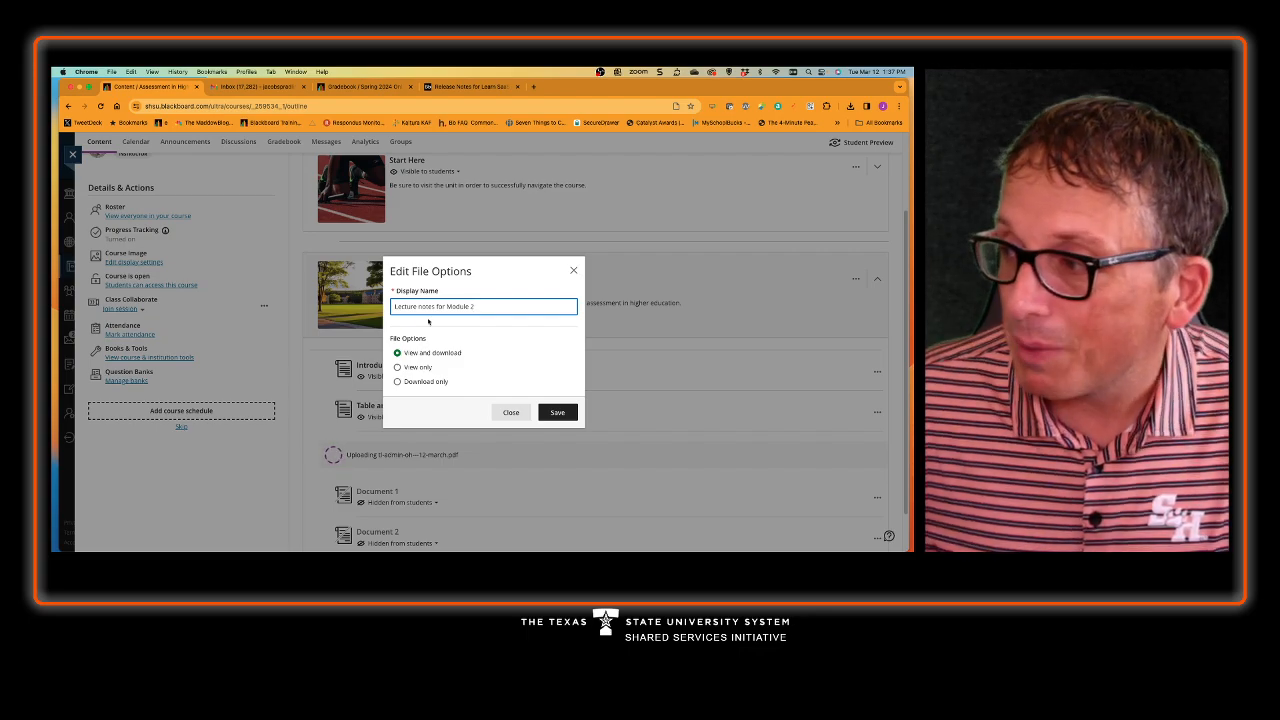
click(557, 412)
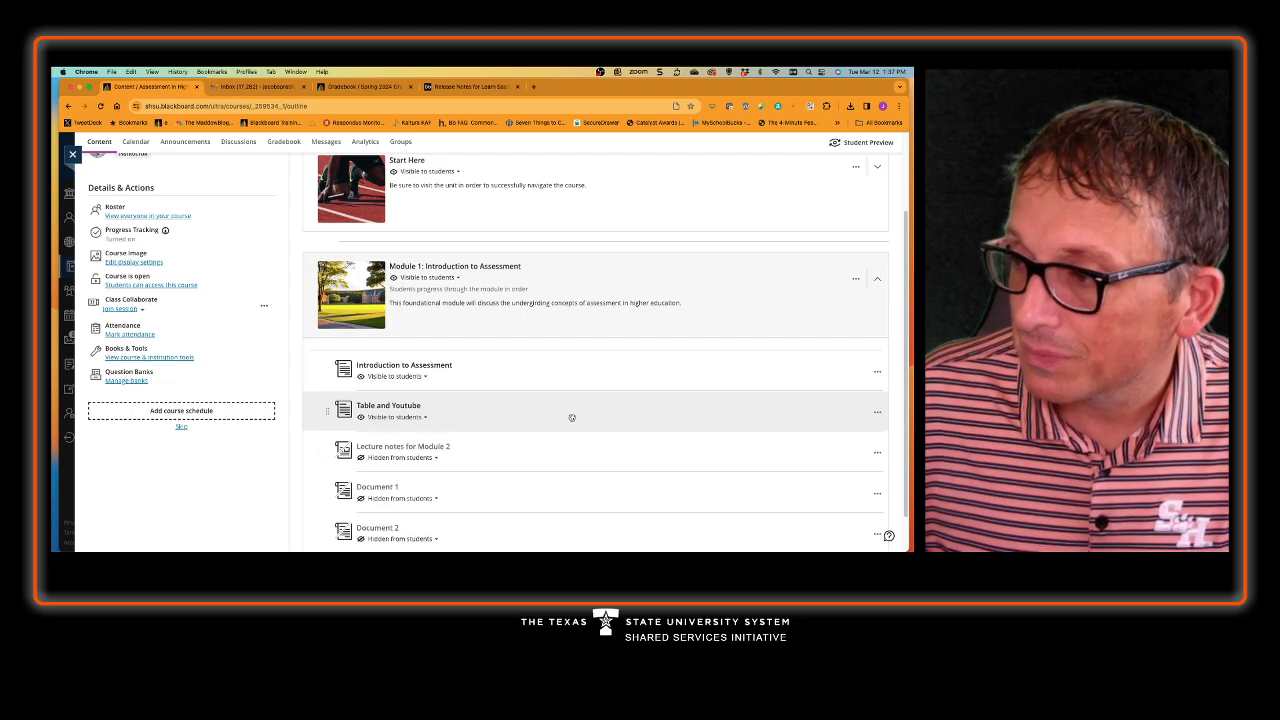
click(412, 458)
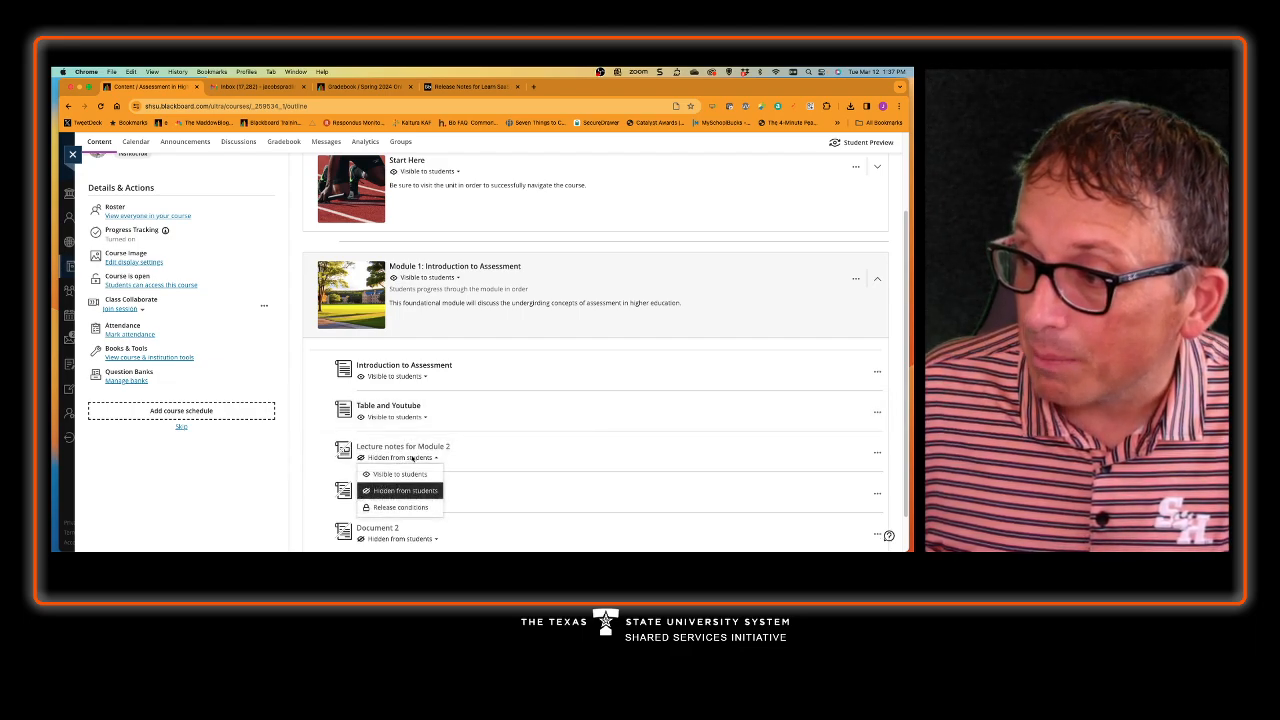
click(400, 474)
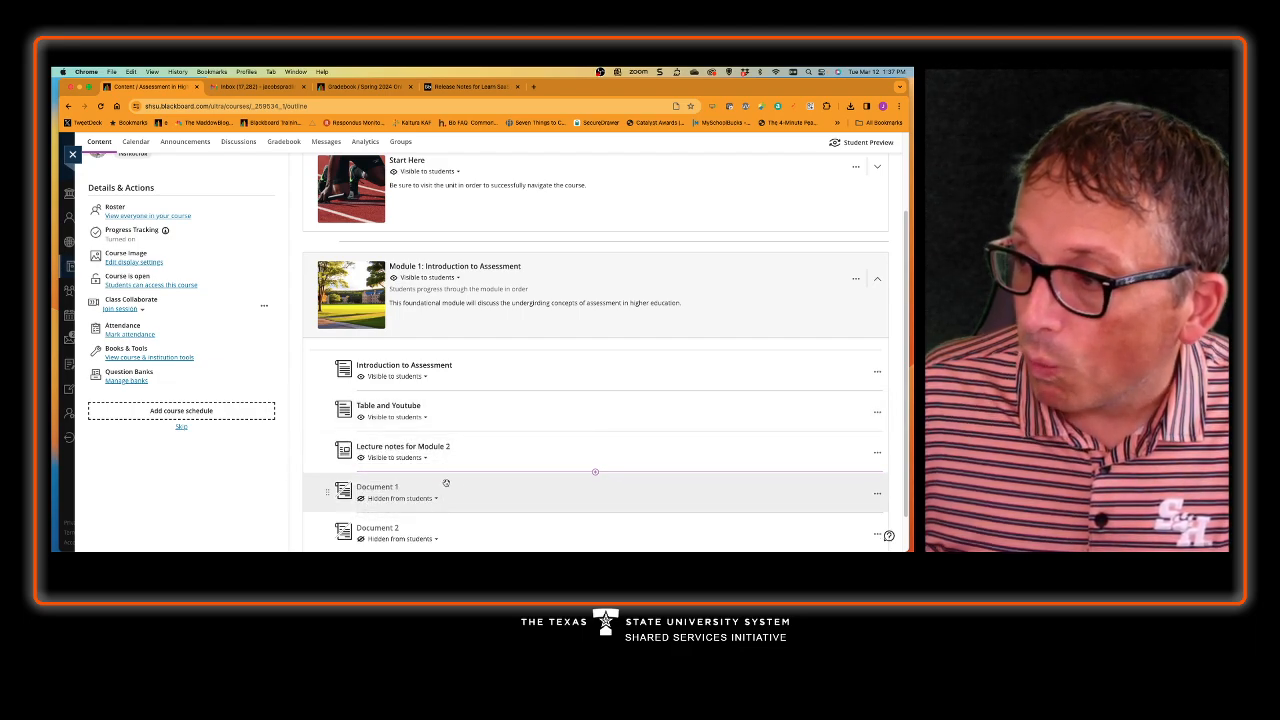
- Move Document 1 above Lecture notes for Module 2 and make Document 1 visible to students
drag(494, 492, 494, 451)
click(410, 456)
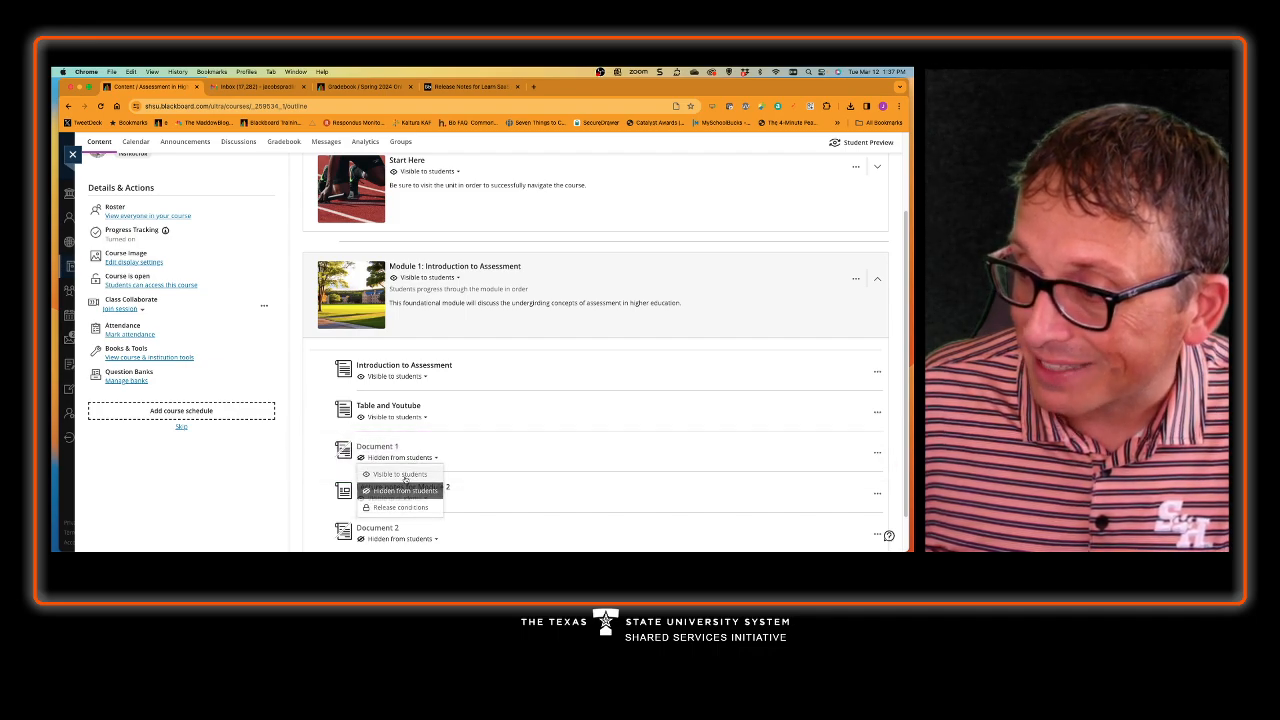
click(403, 474)
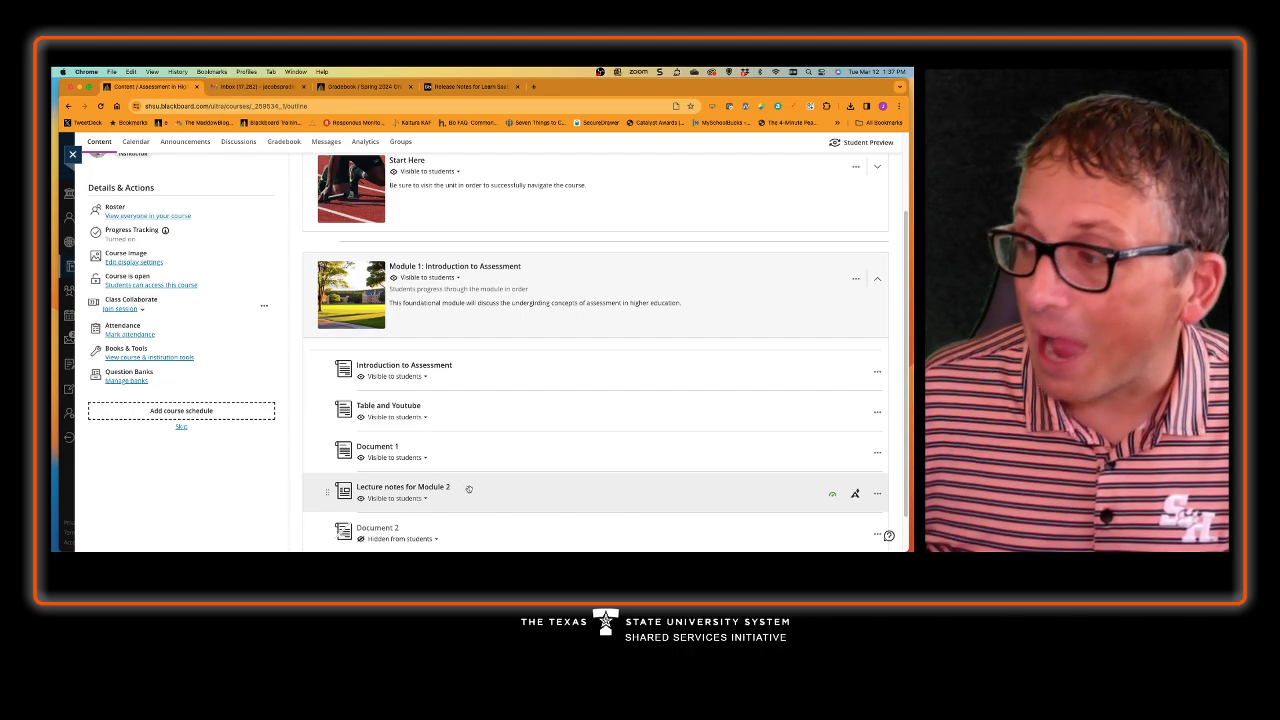
- View the options for adding content below Document 1 without choosing one, and collapse Module 1
click(596, 473)
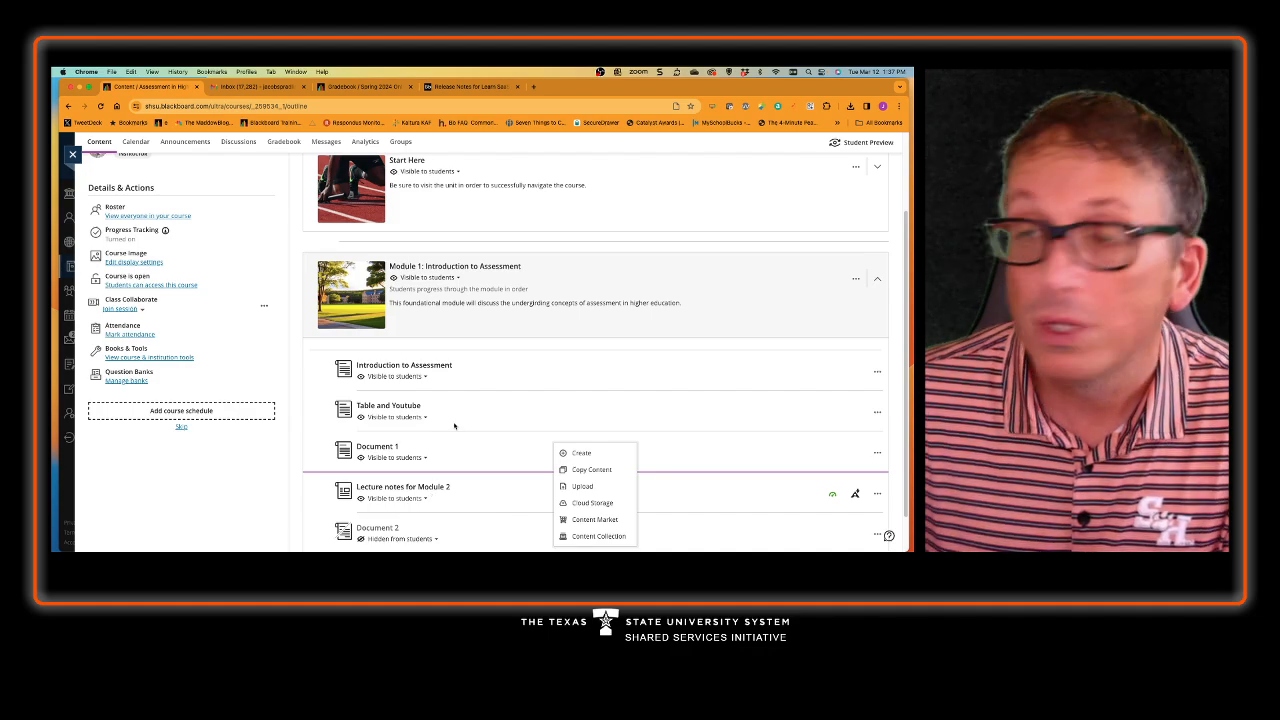
click(614, 277)
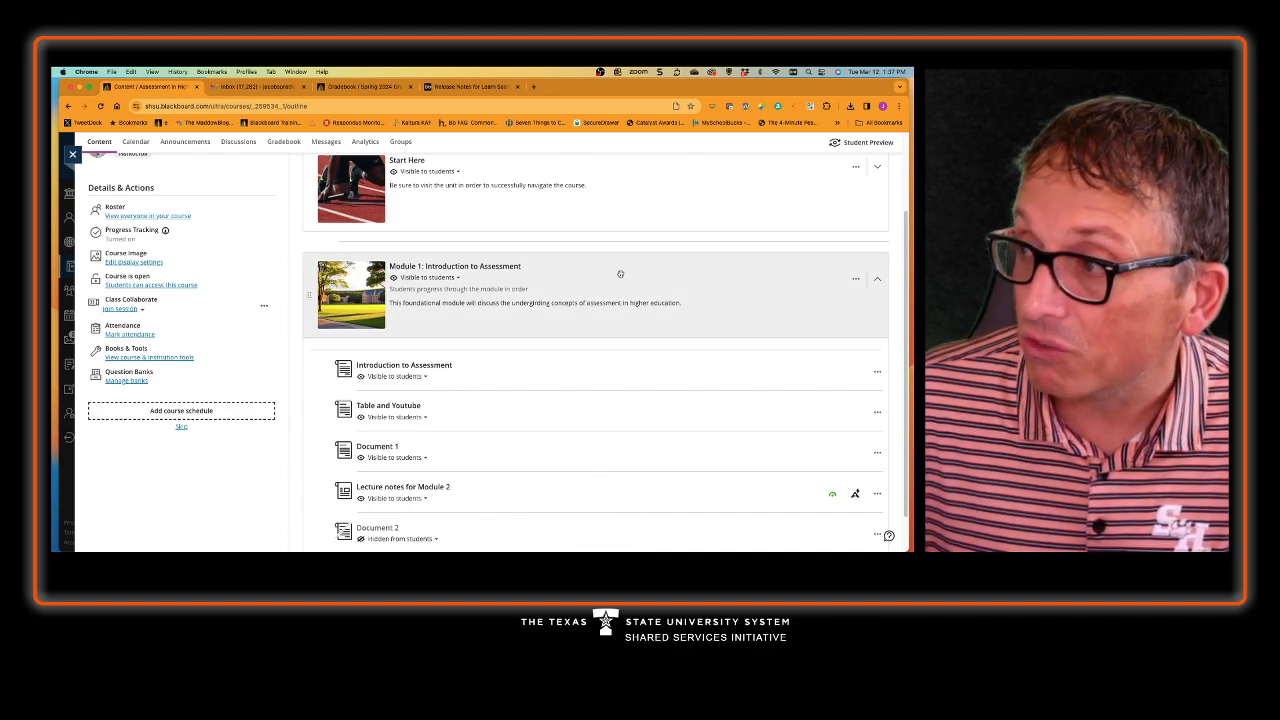
click(617, 276)
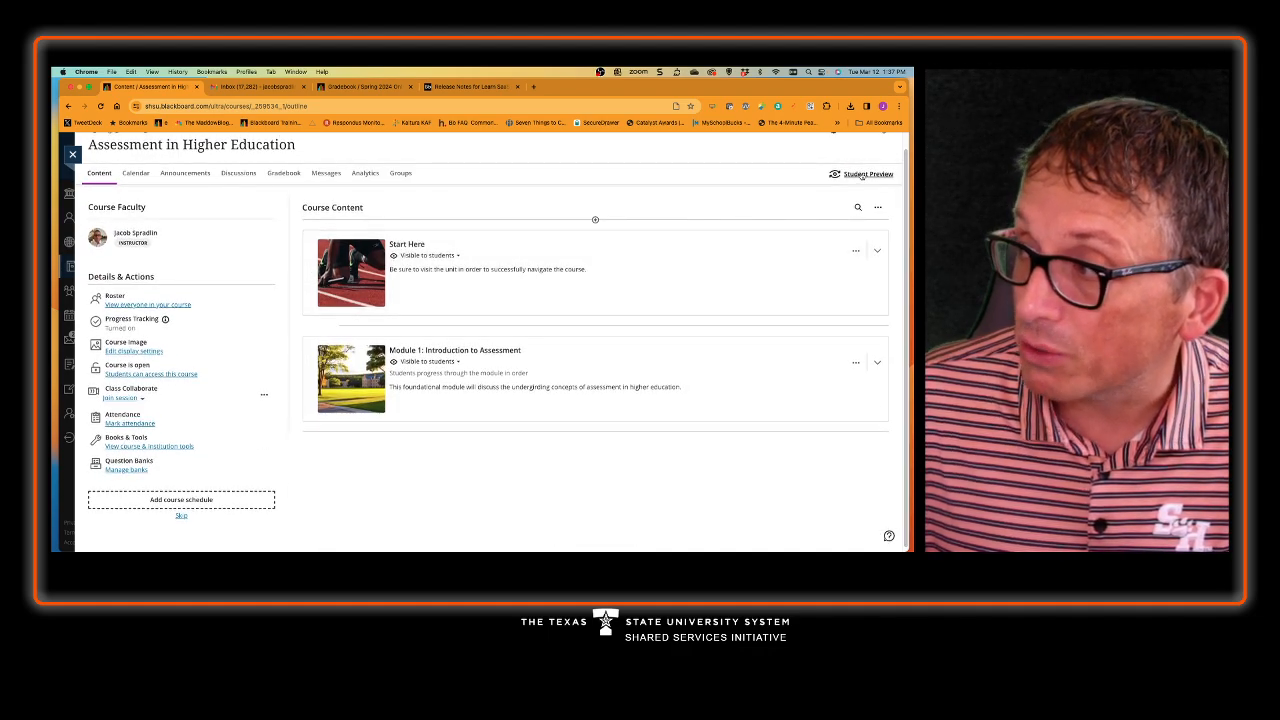
- Start a Student Preview of the course and expand Module 1: Introduction to Assessment
click(862, 174)
click(533, 280)
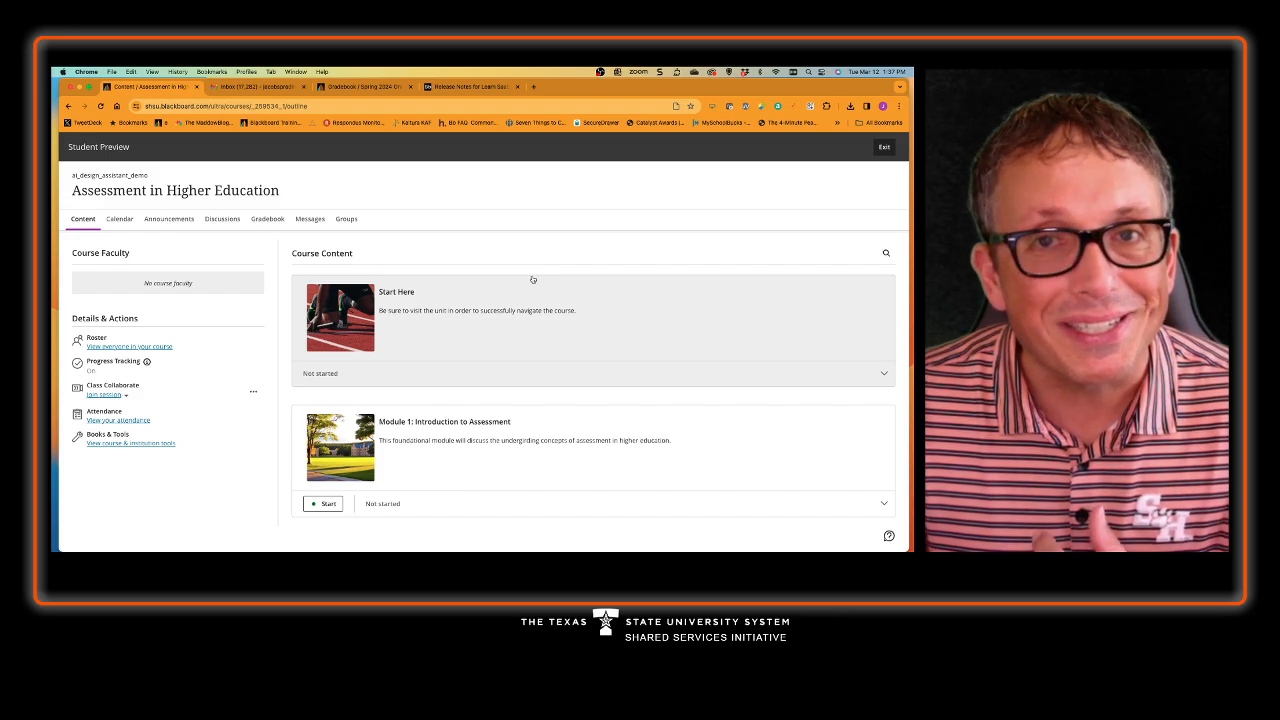
click(590, 447)
scroll(589, 445, down, 3)
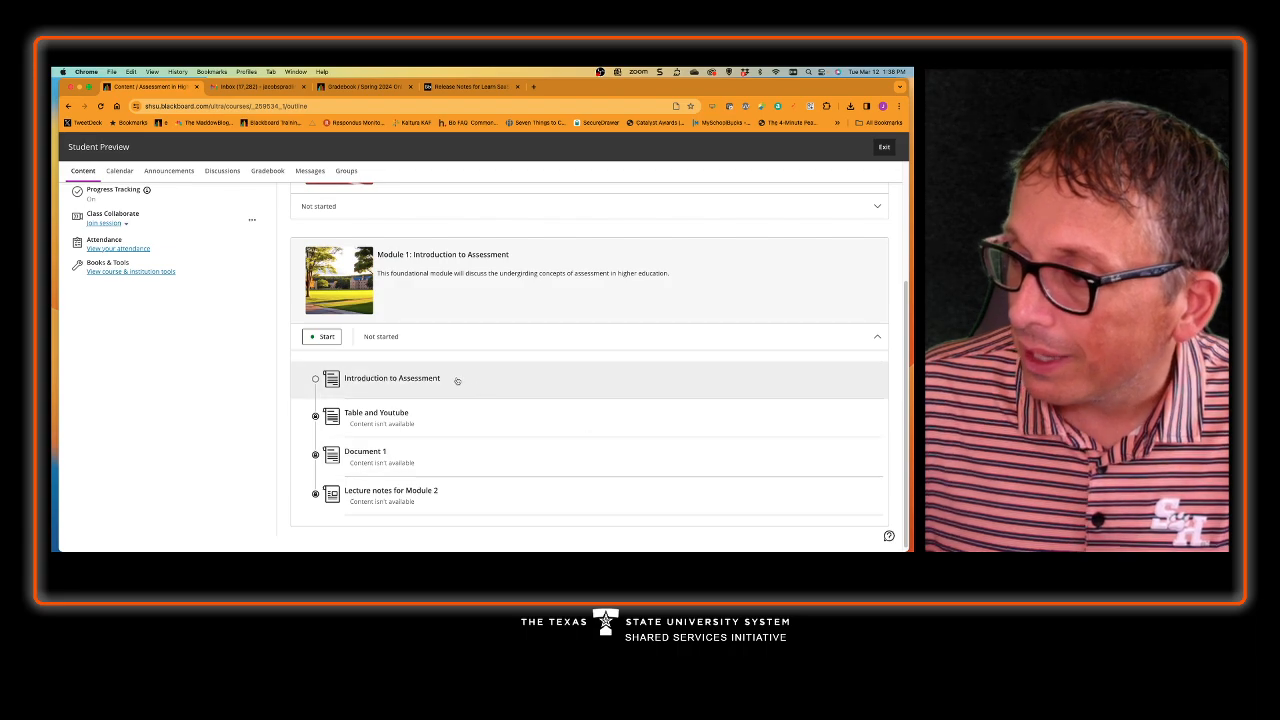
- Go through Module 1's items in sequence from Introduction to Assessment to Lecture notes for Module 2, and exit the Student Preview
click(427, 378)
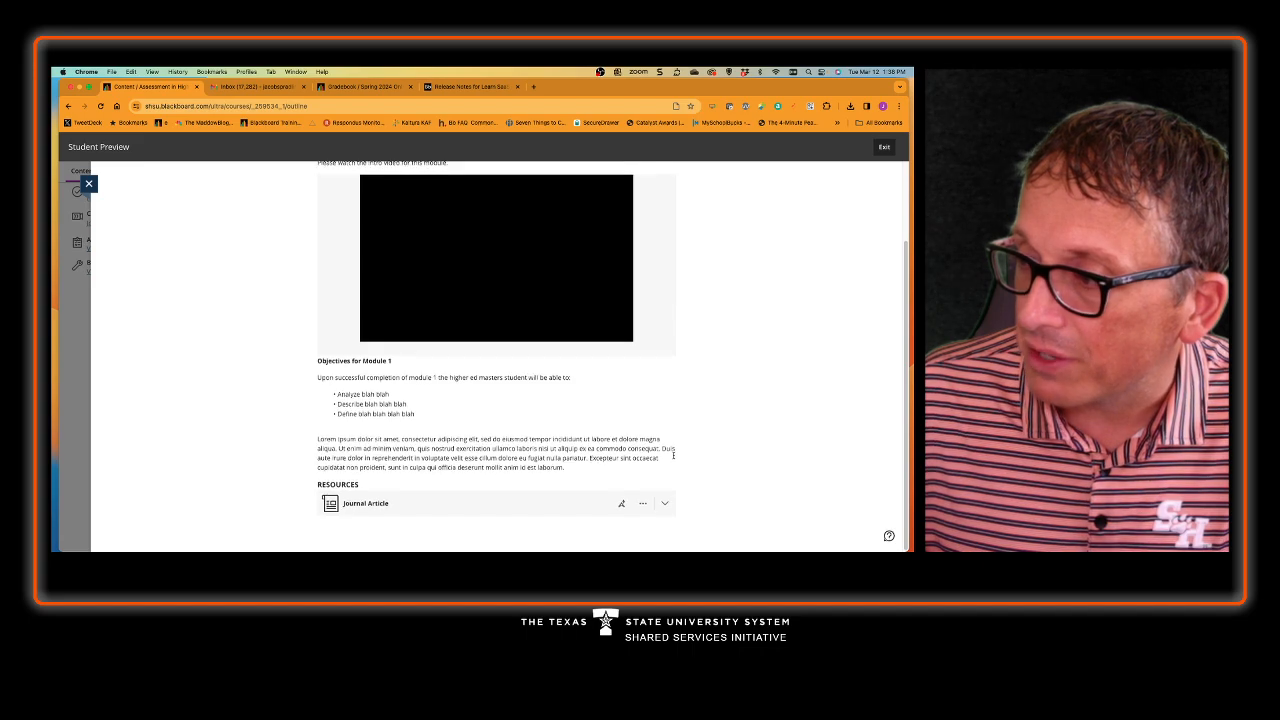
click(843, 224)
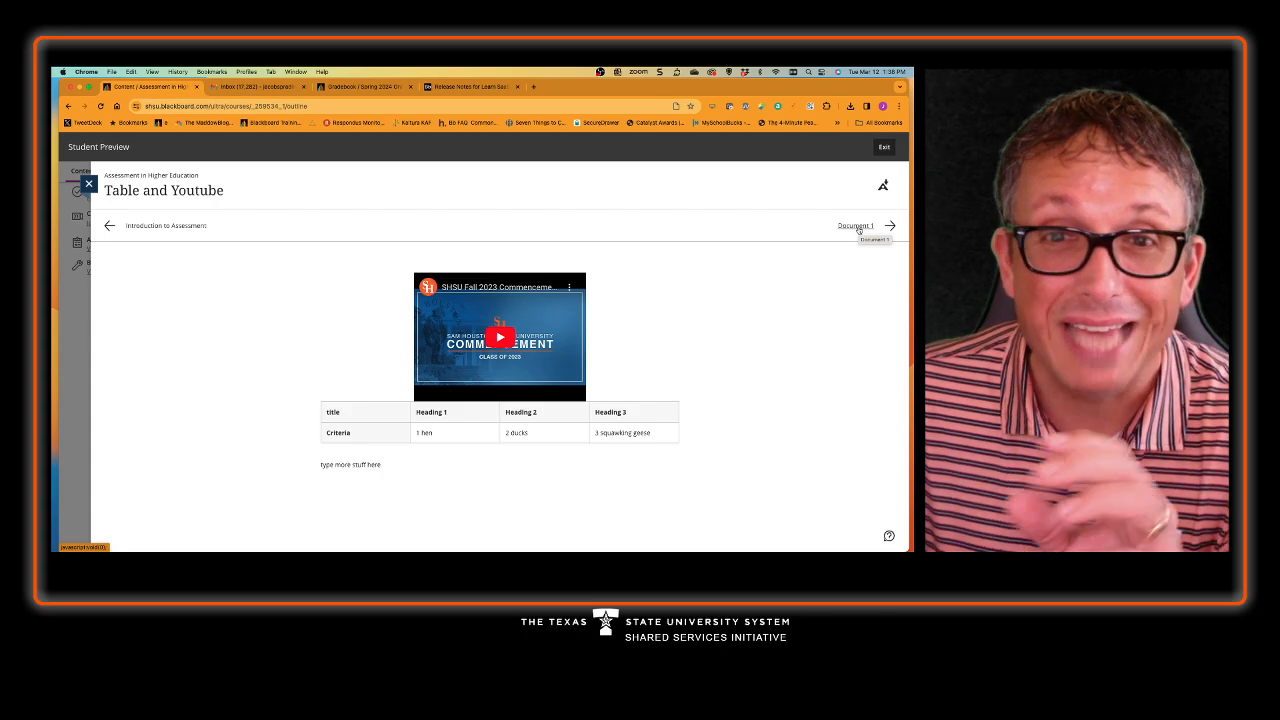
click(858, 228)
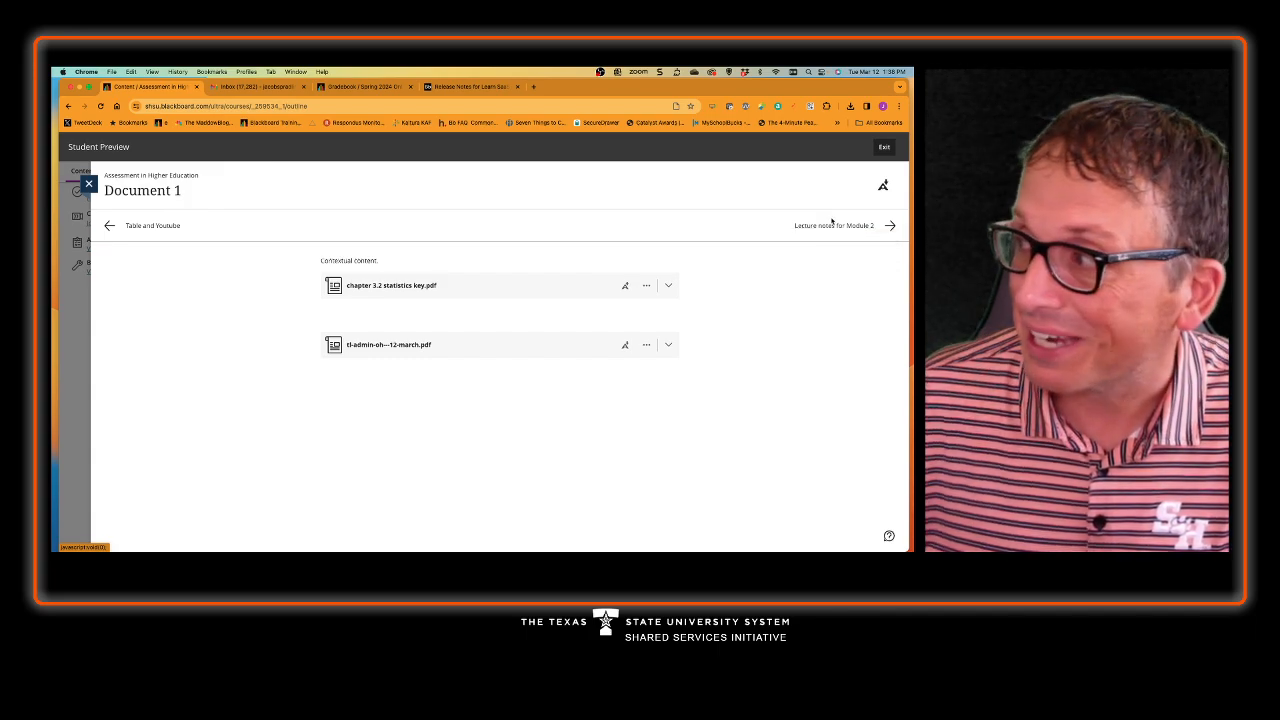
click(812, 227)
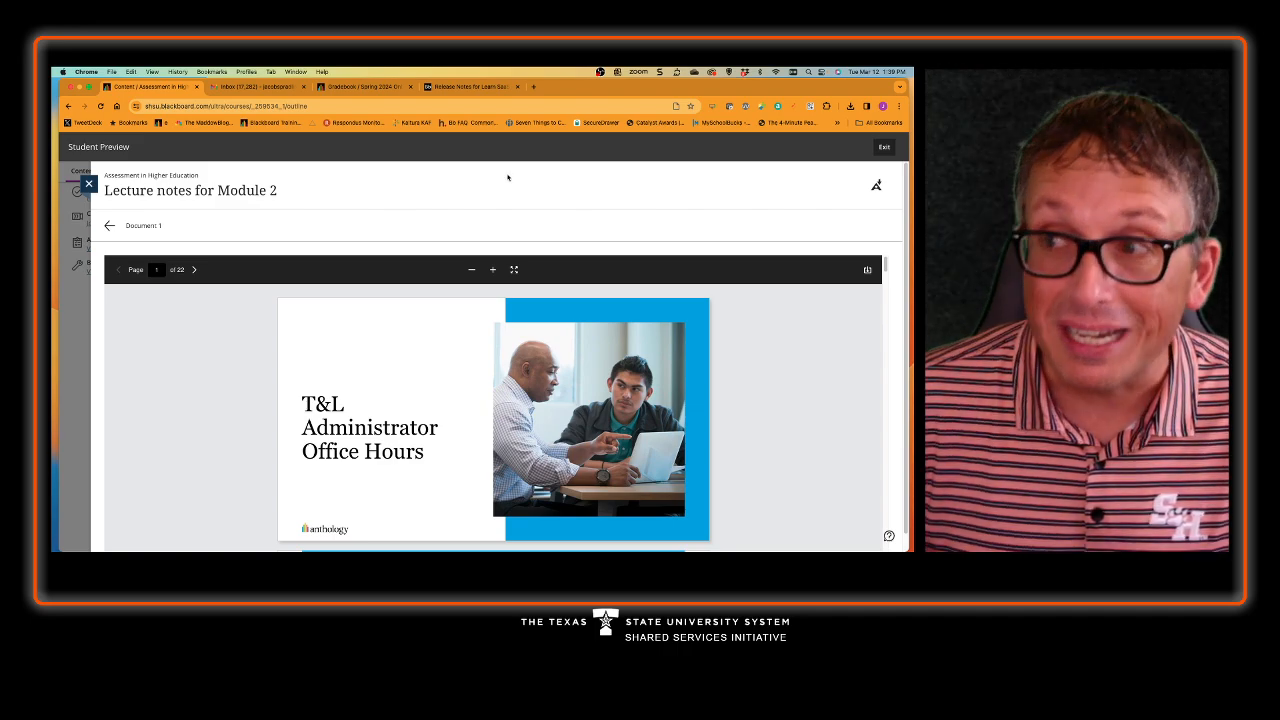
click(88, 184)
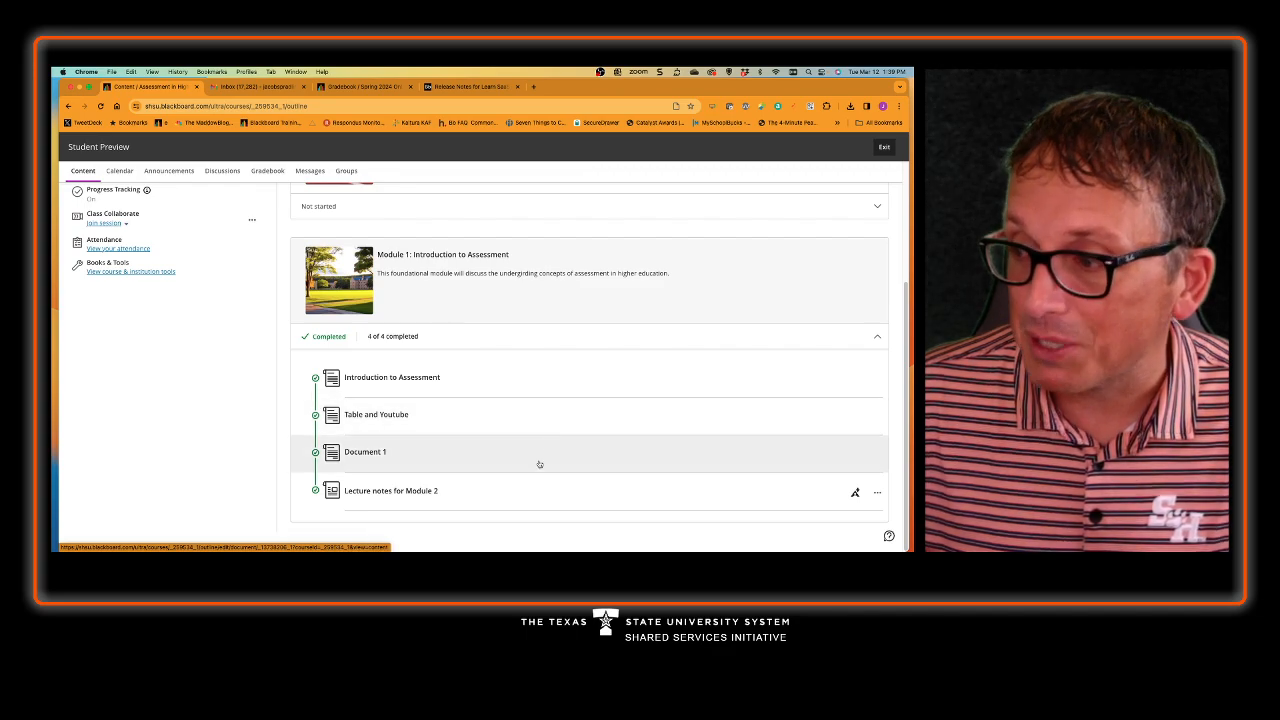
click(884, 148)
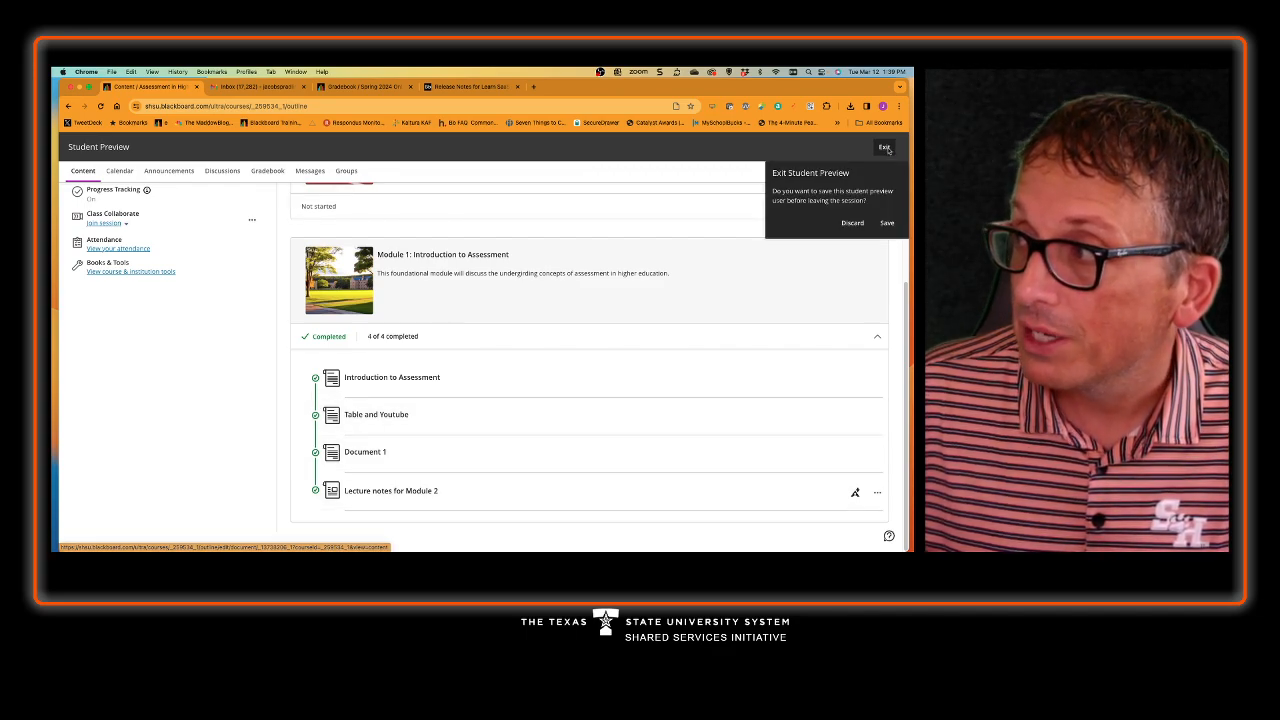
click(881, 224)
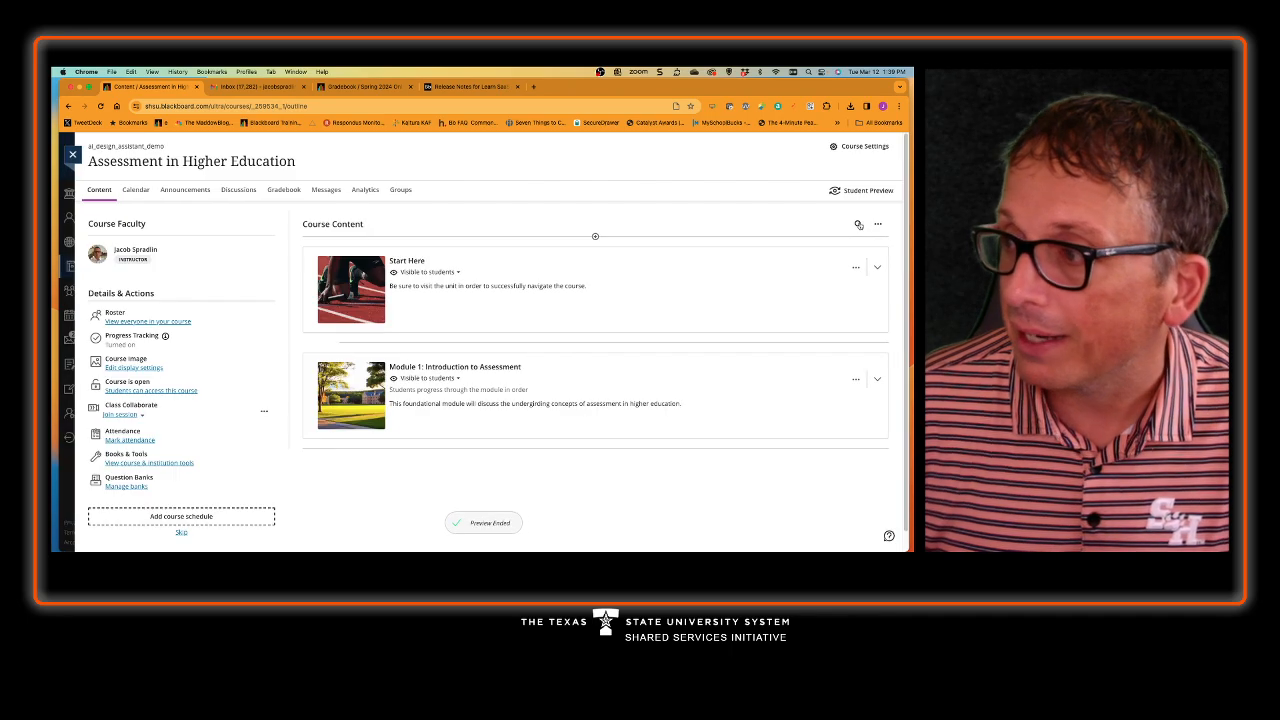
- Upload the file chapter 3.2 statistics key.pdf into Module 1: Introduction to Assessment, directly below Document 2
click(621, 380)
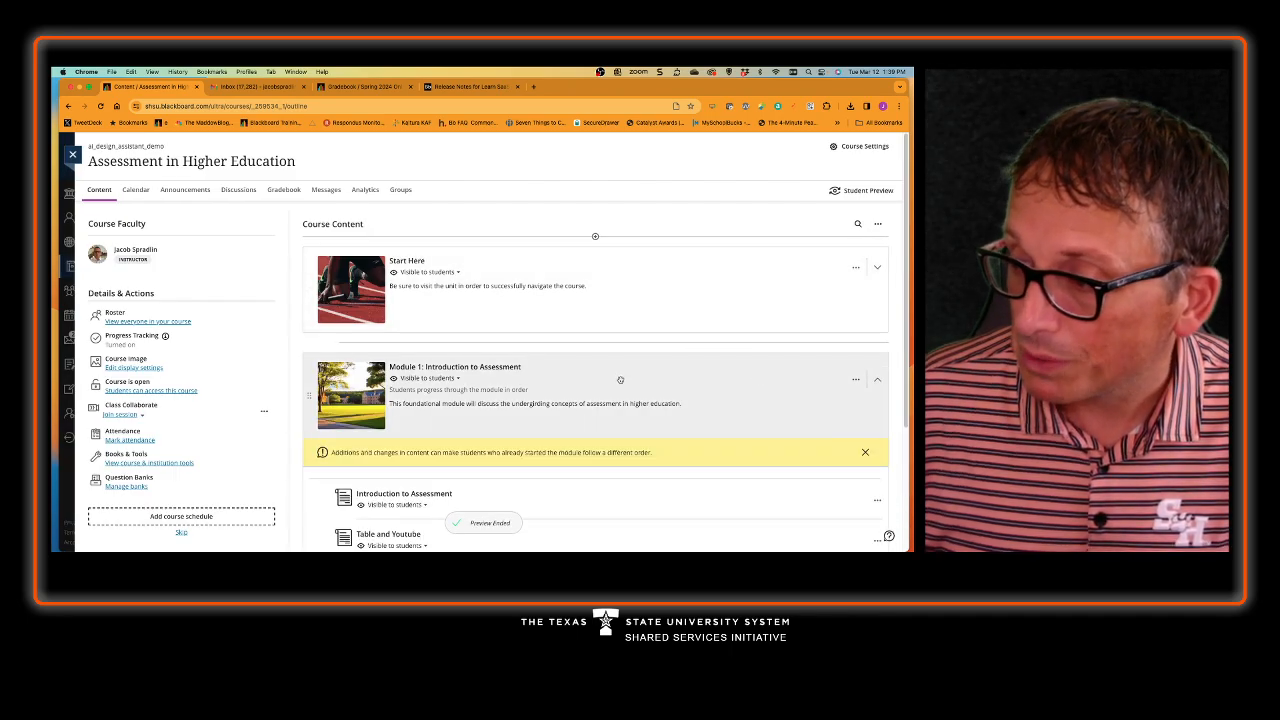
scroll(621, 380, down, 3)
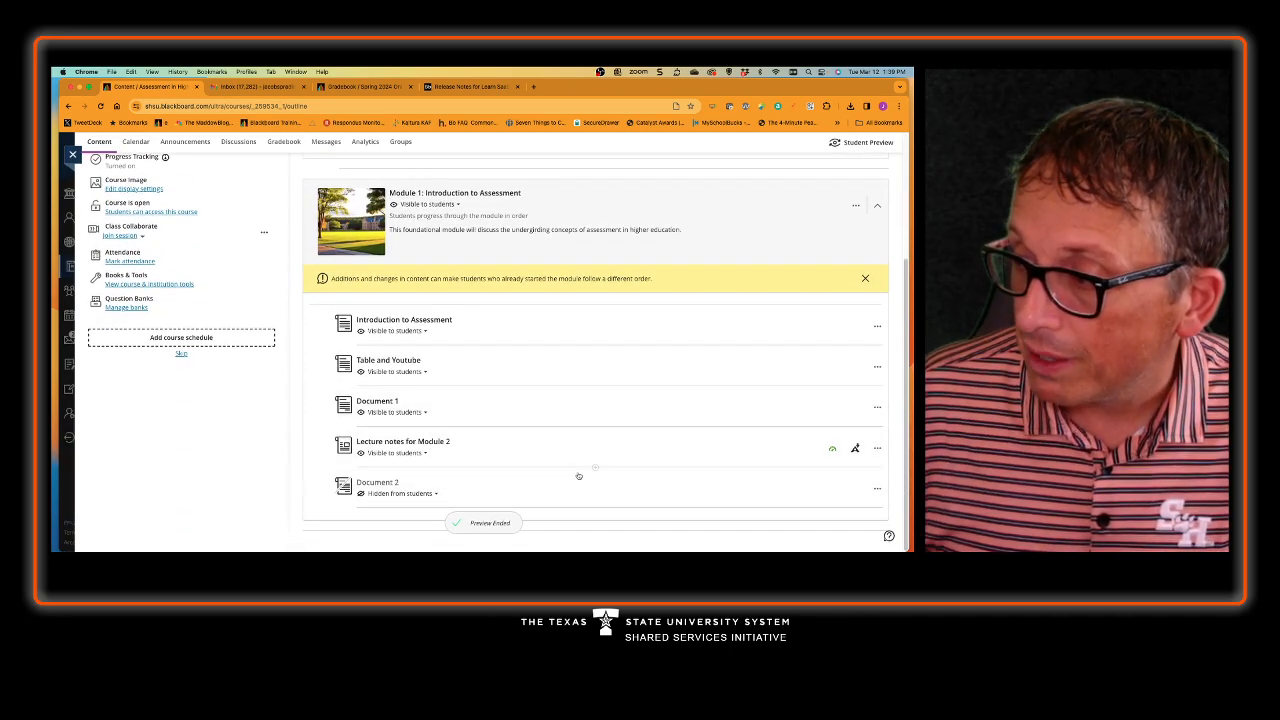
drag(572, 473, 596, 509)
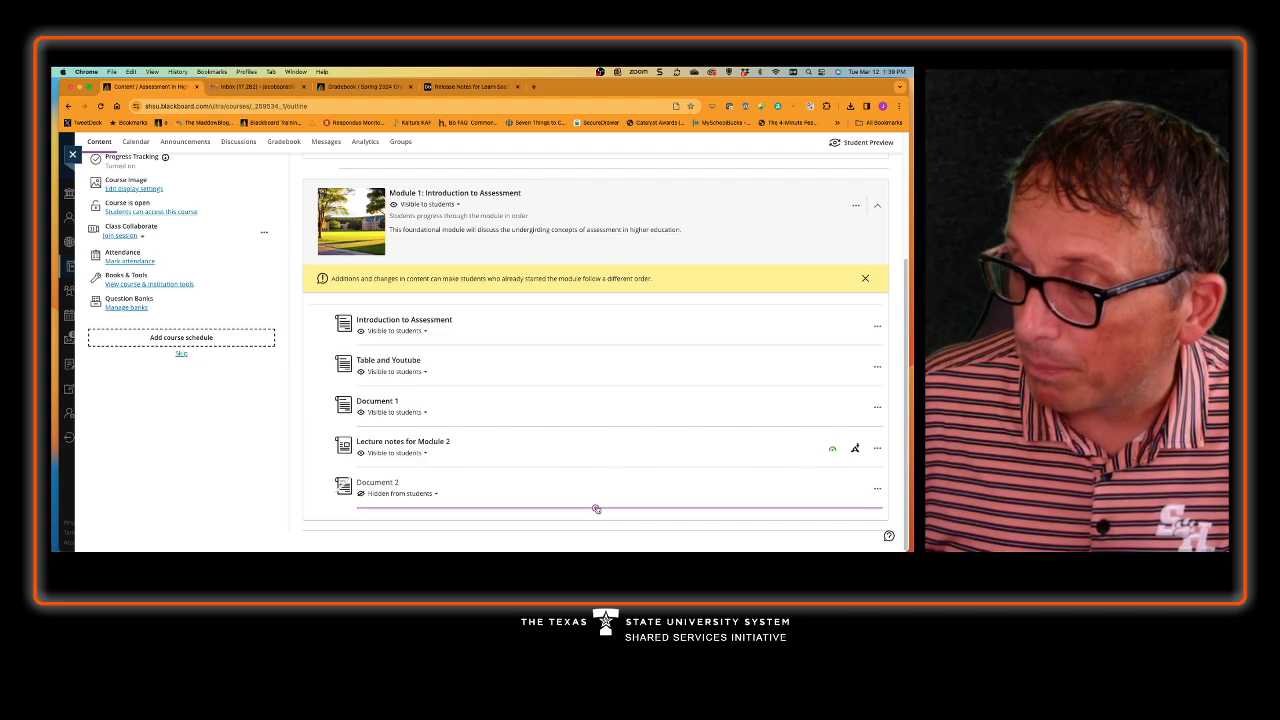
click(596, 509)
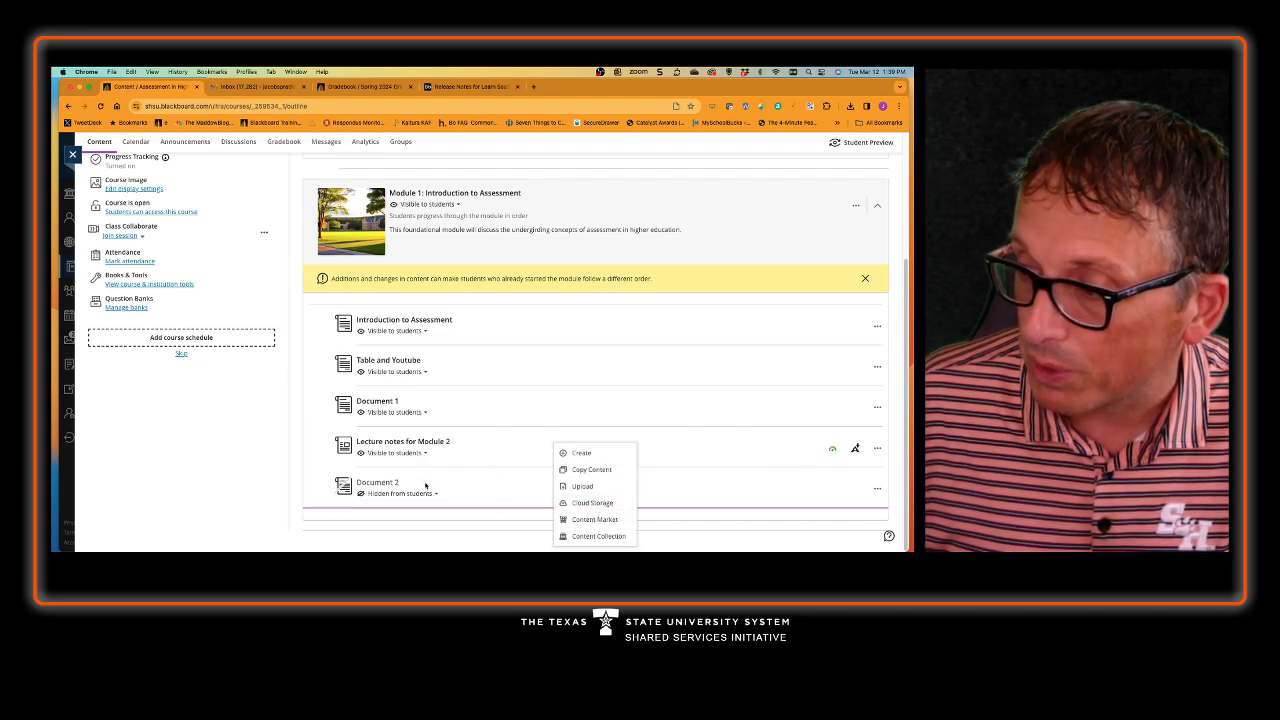
click(516, 483)
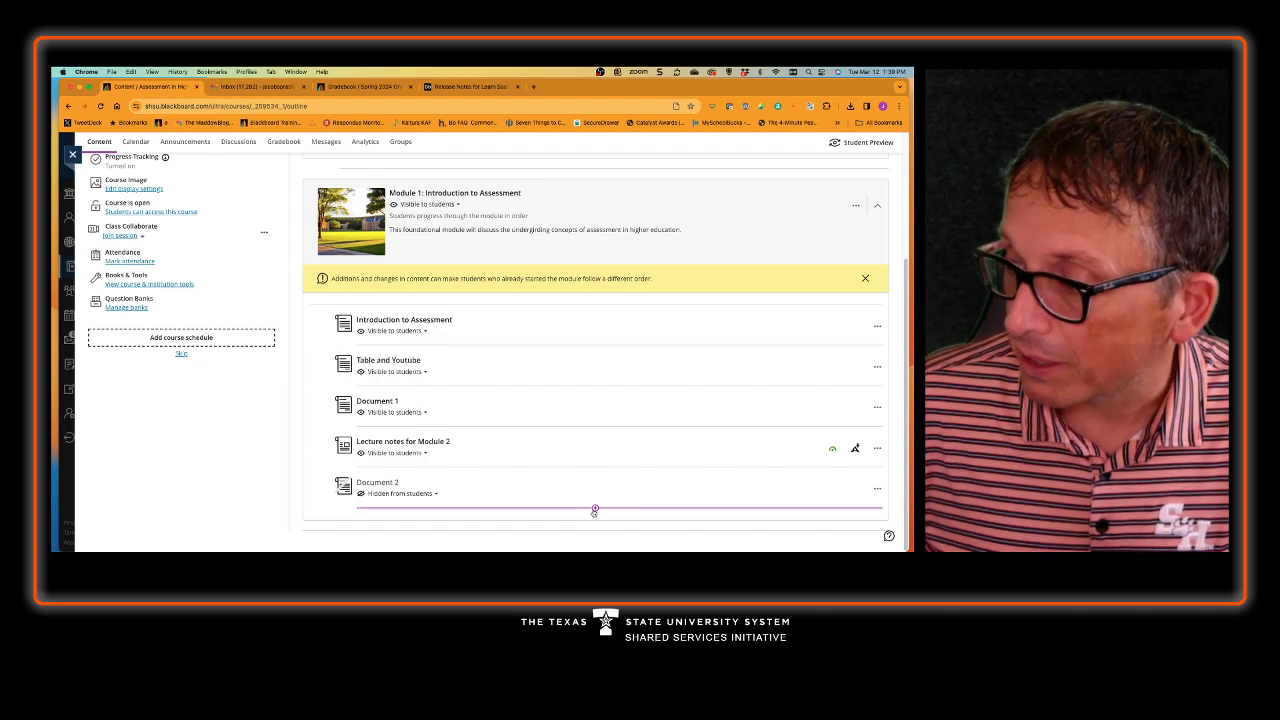
click(595, 510)
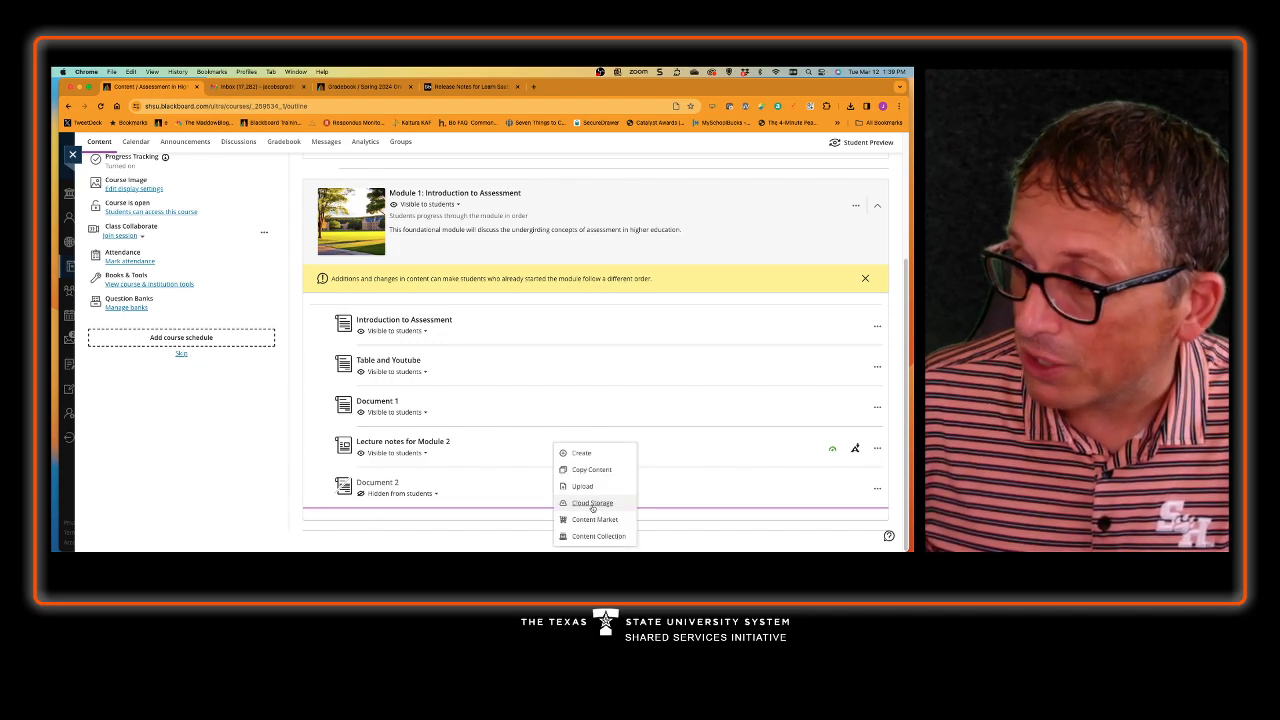
click(596, 486)
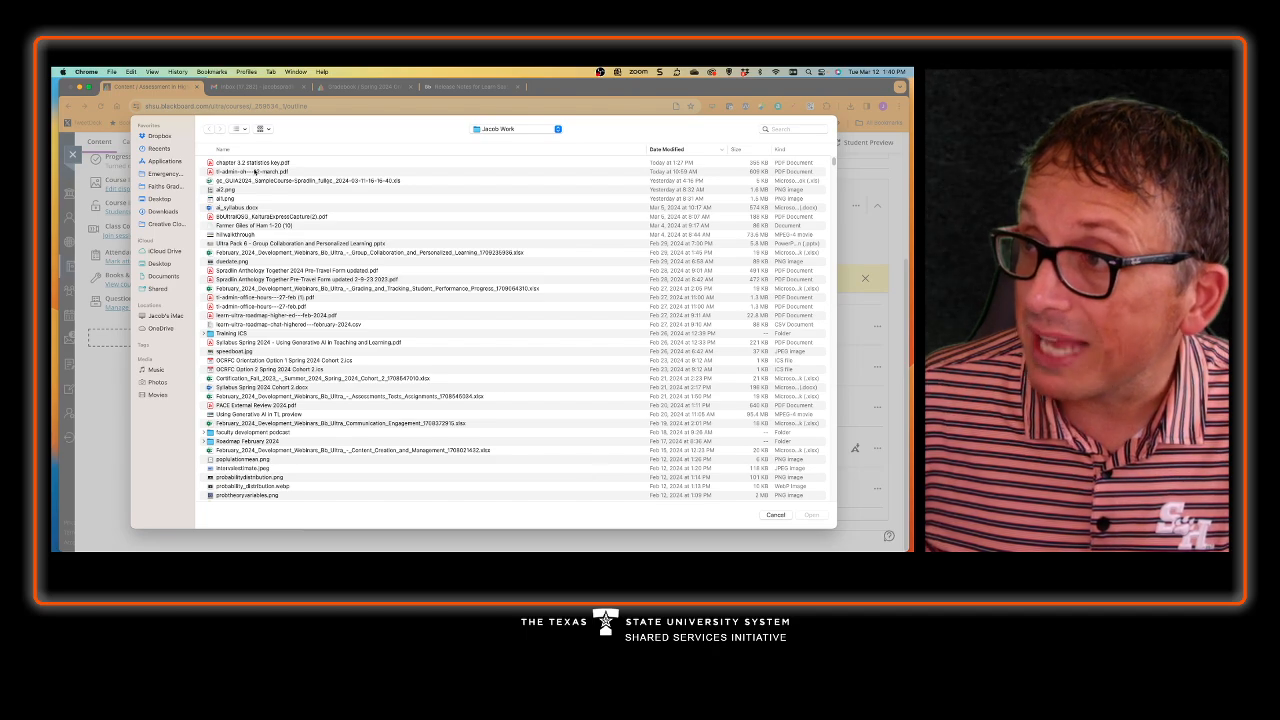
click(244, 163)
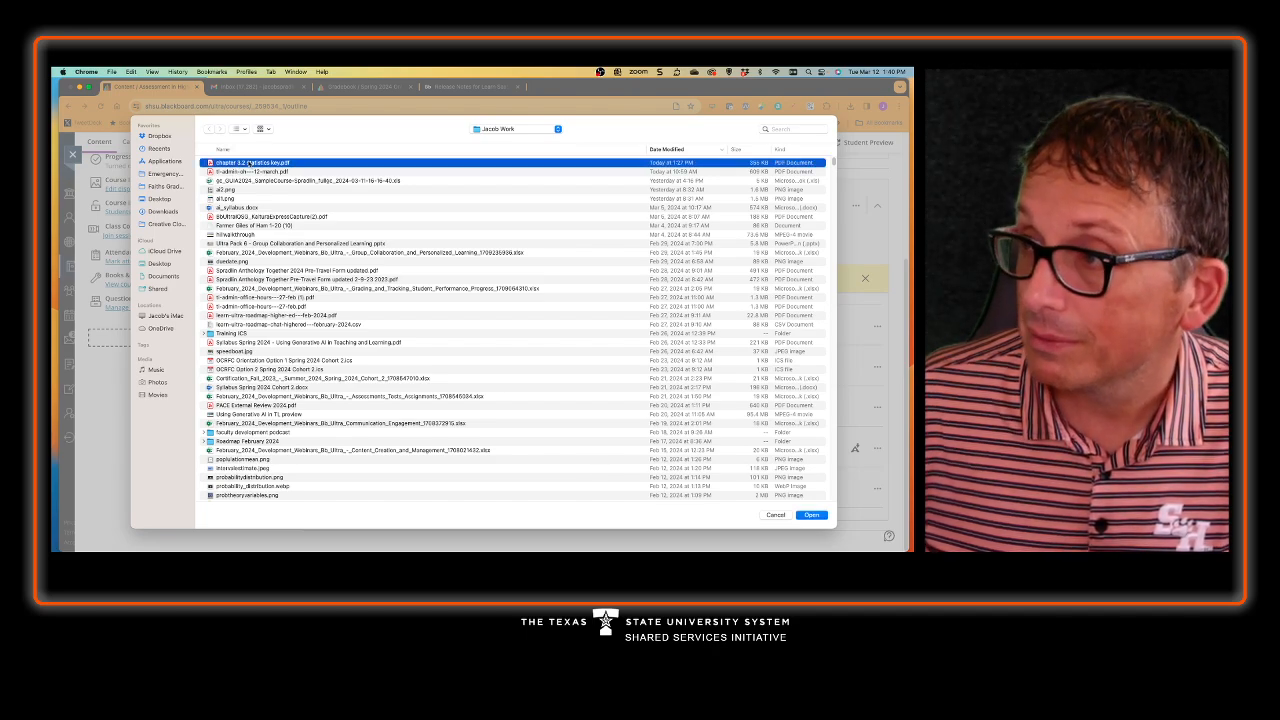
double_click(211, 163)
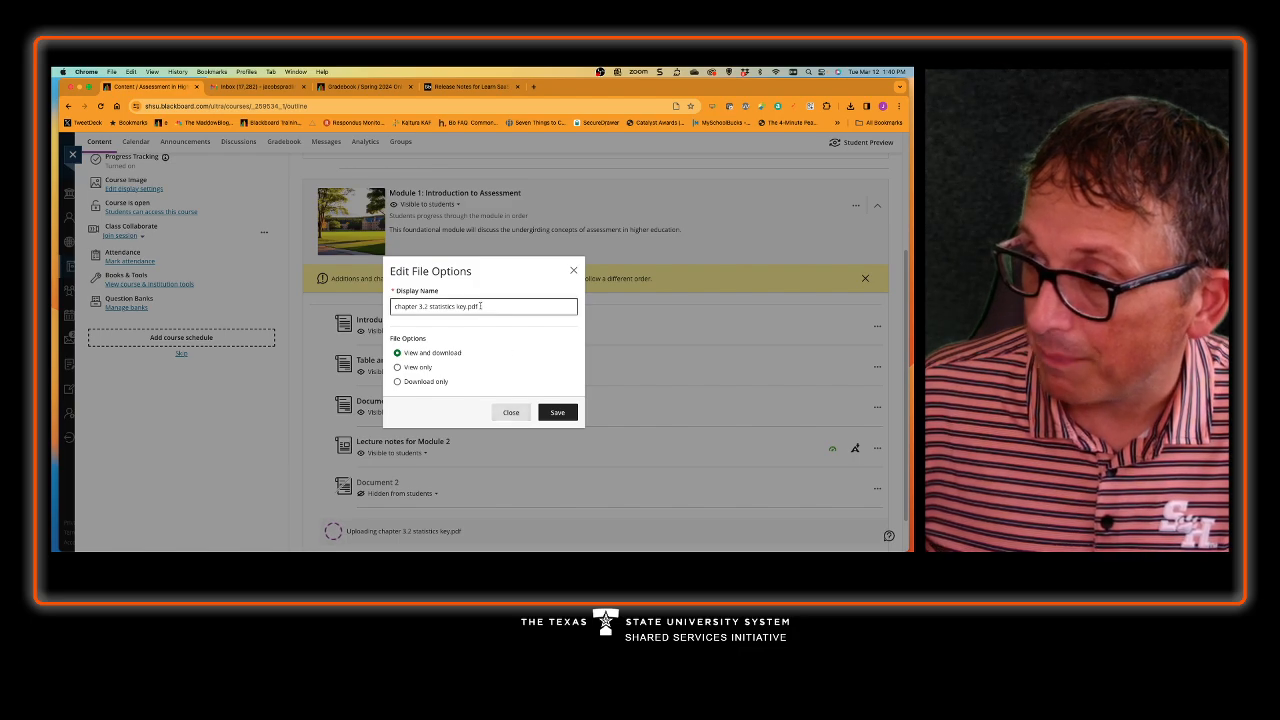
- Set the uploaded file's display name to "Answer Key for assignment", restrict it to View only, and save the file options
drag(481, 305, 356, 293)
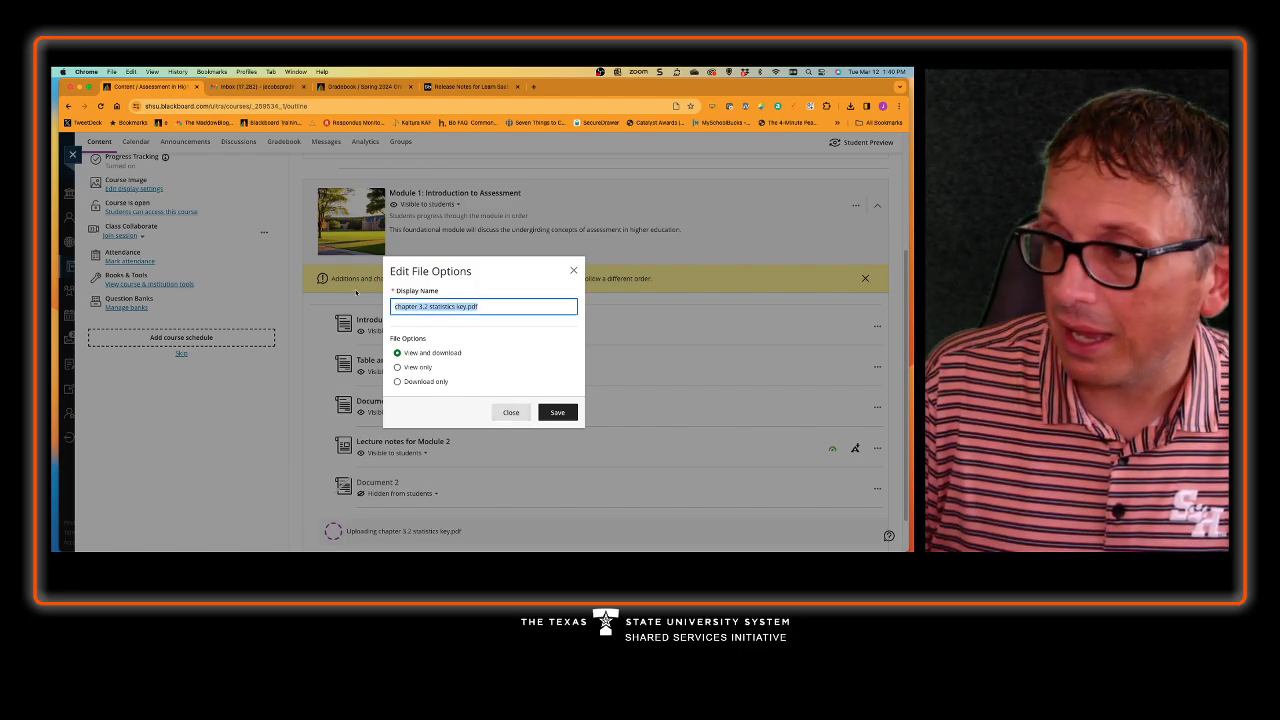
text(AN)
key(BackSpace)
key(BackSpace)
text(Answer )
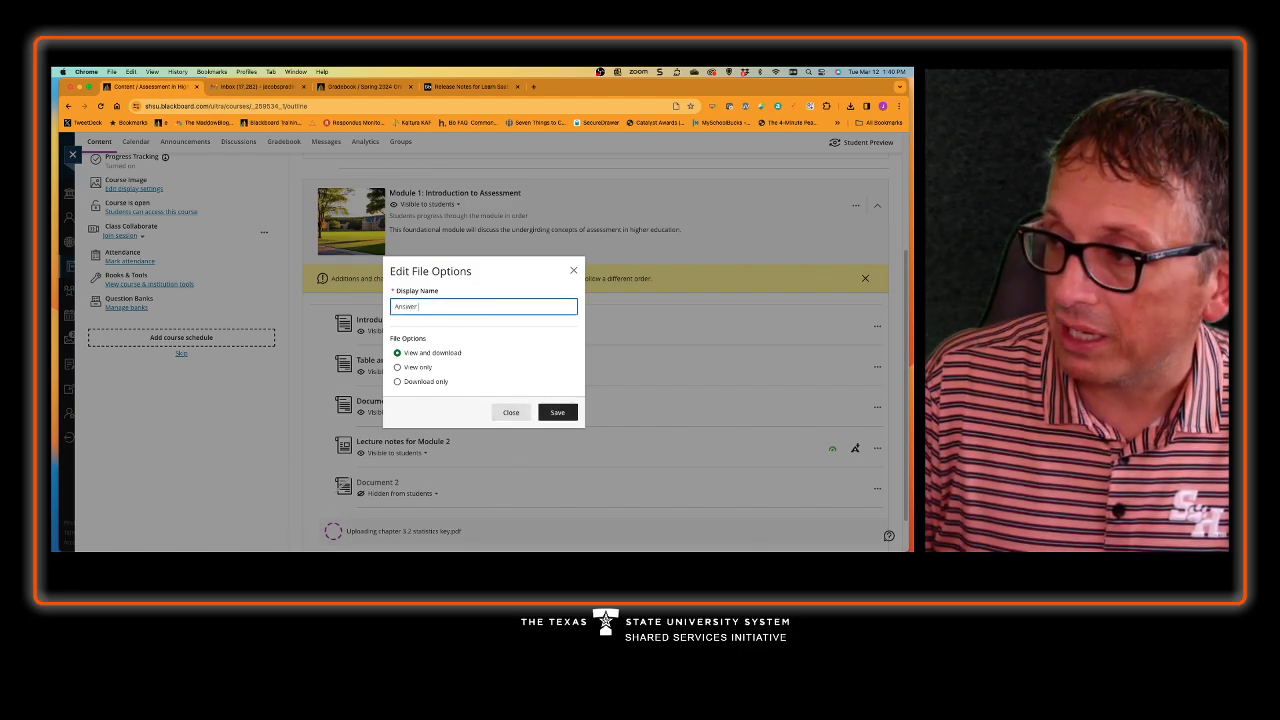
text(Key for assignment)
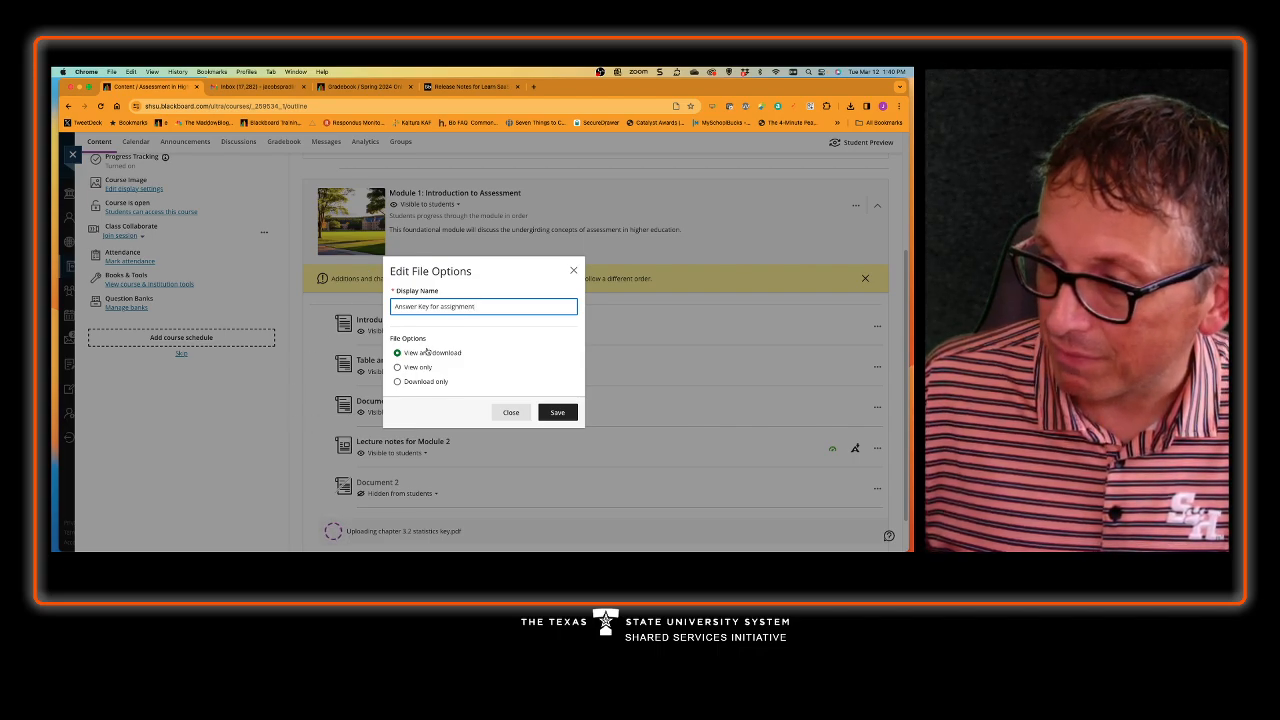
click(399, 367)
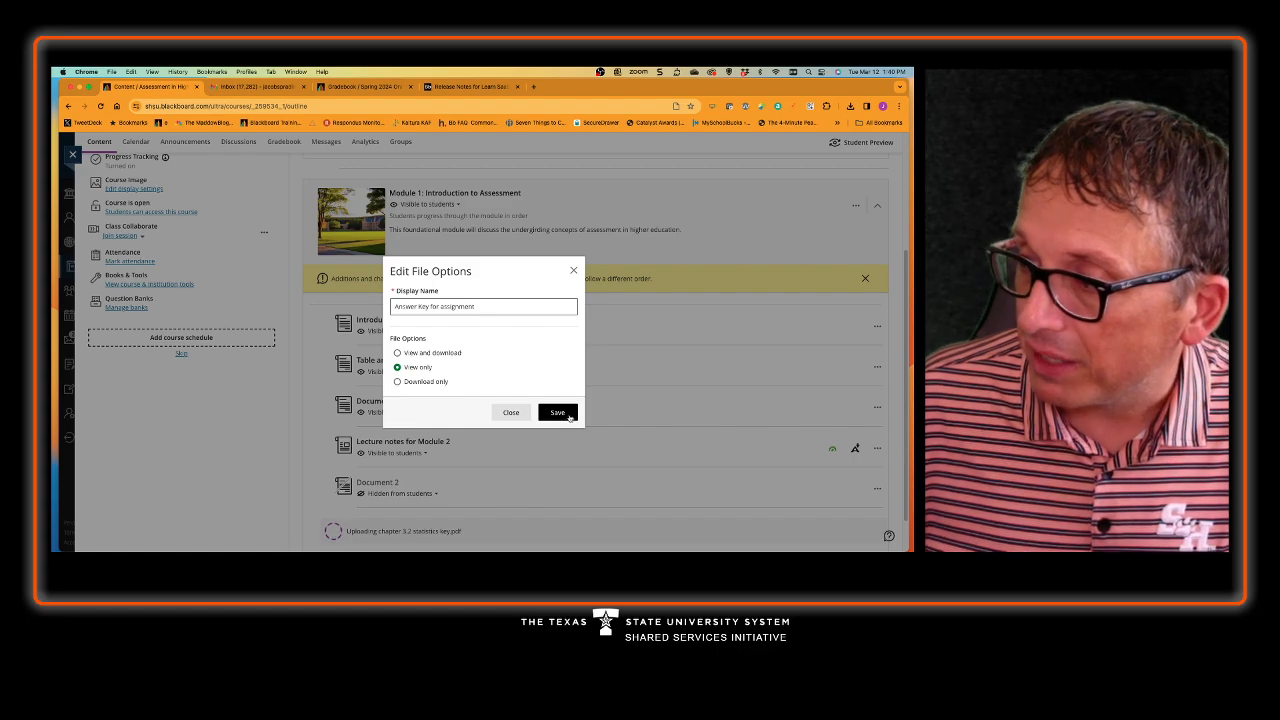
click(557, 413)
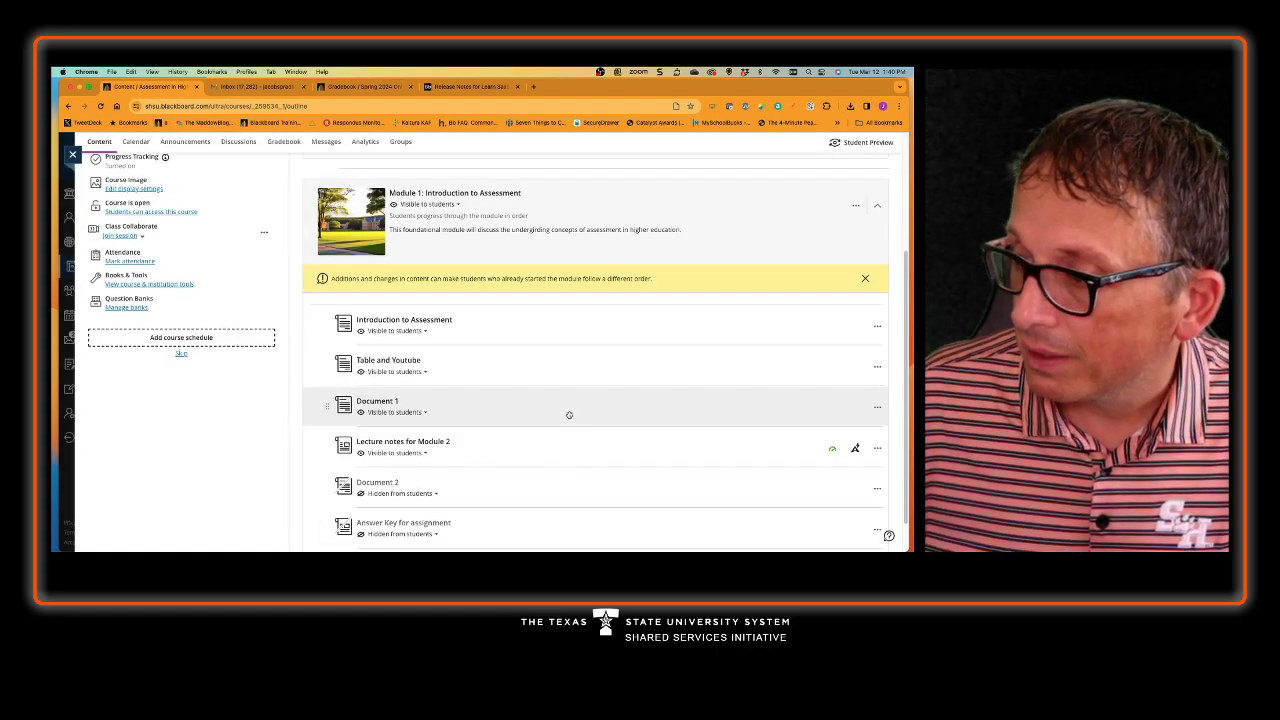
- Make Document 2 and Answer Key for assignment visible to students
scroll(520, 430, down, 1)
click(417, 456)
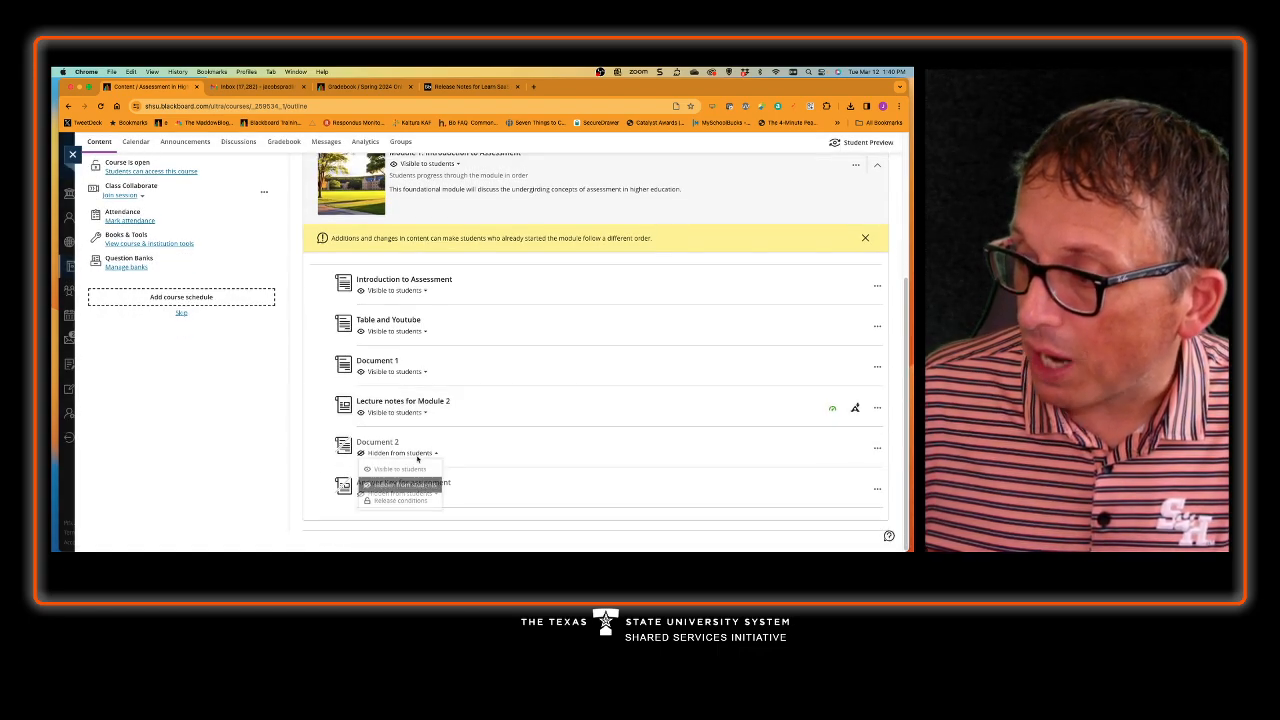
click(408, 470)
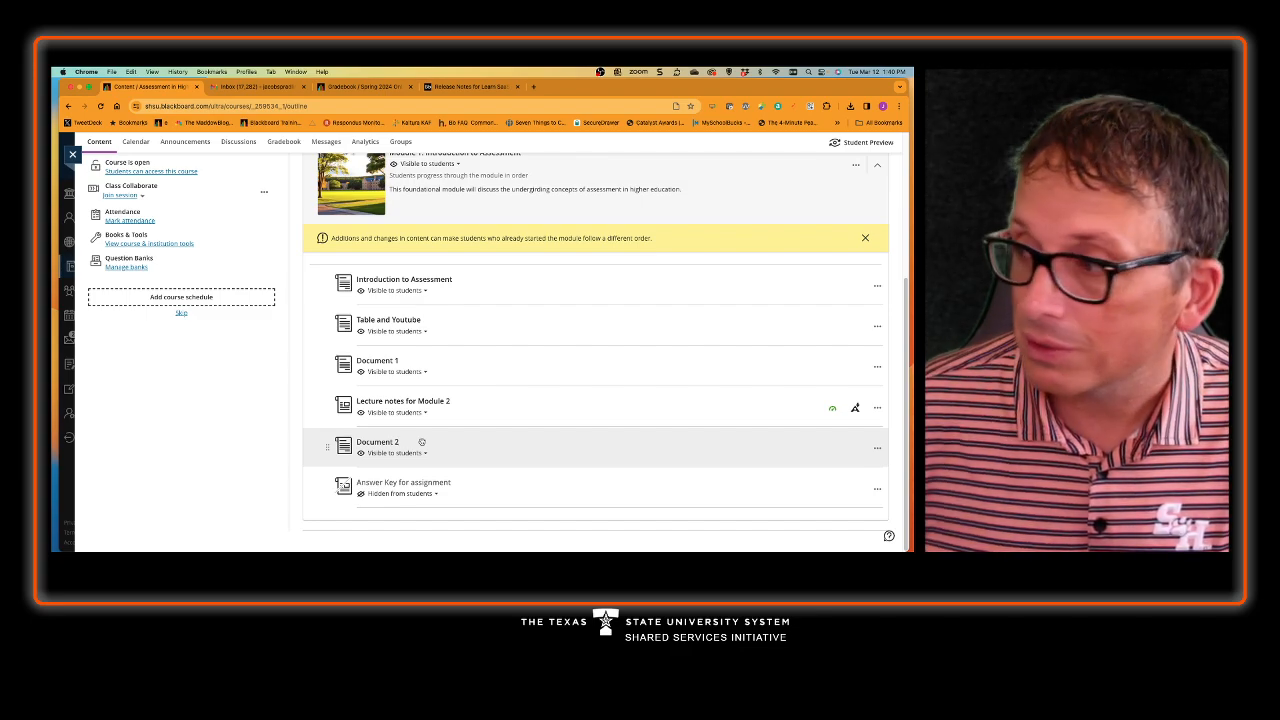
click(405, 493)
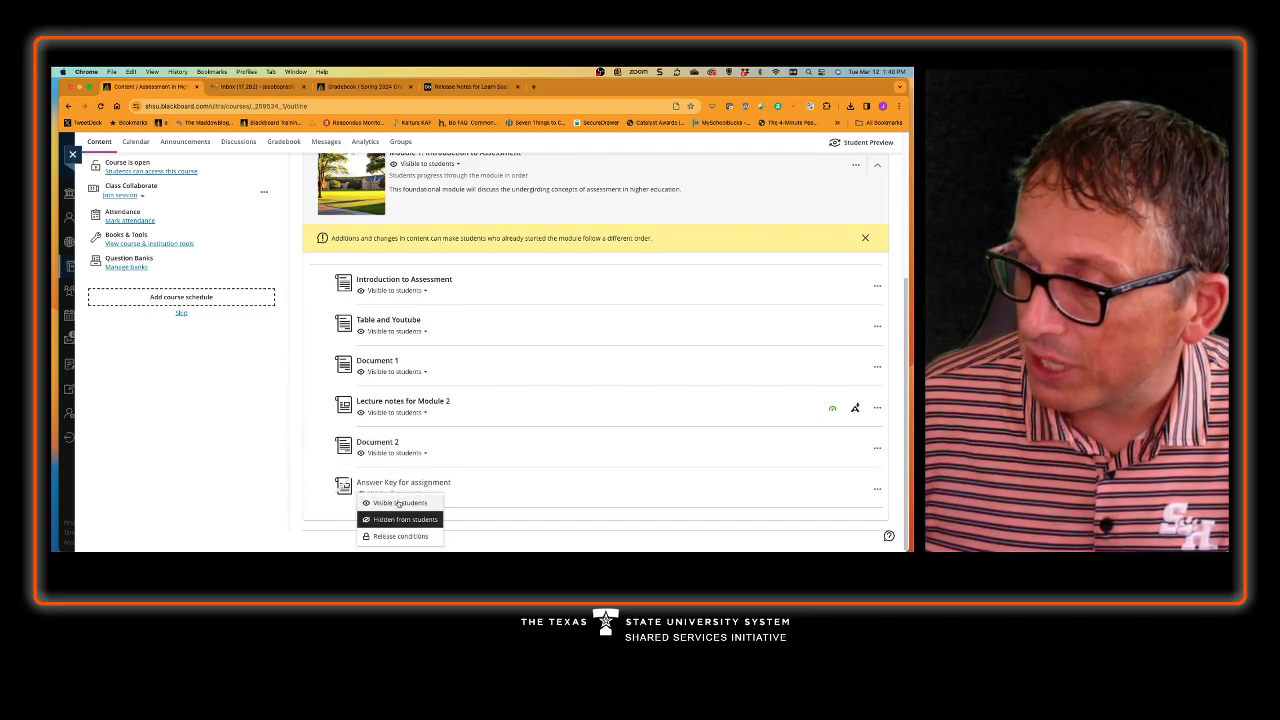
click(398, 503)
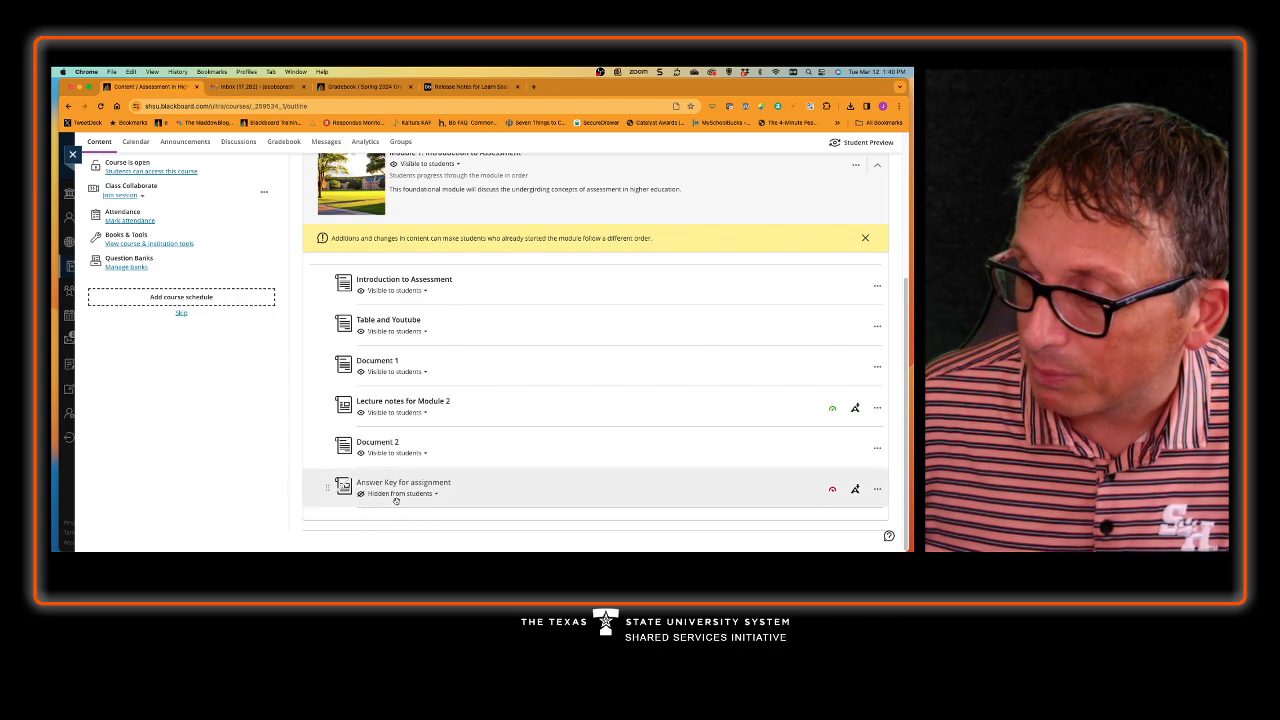
- Start a Student Preview of the course and expand Module 1 to check the student's progress through its items
scroll(714, 418, up, 3)
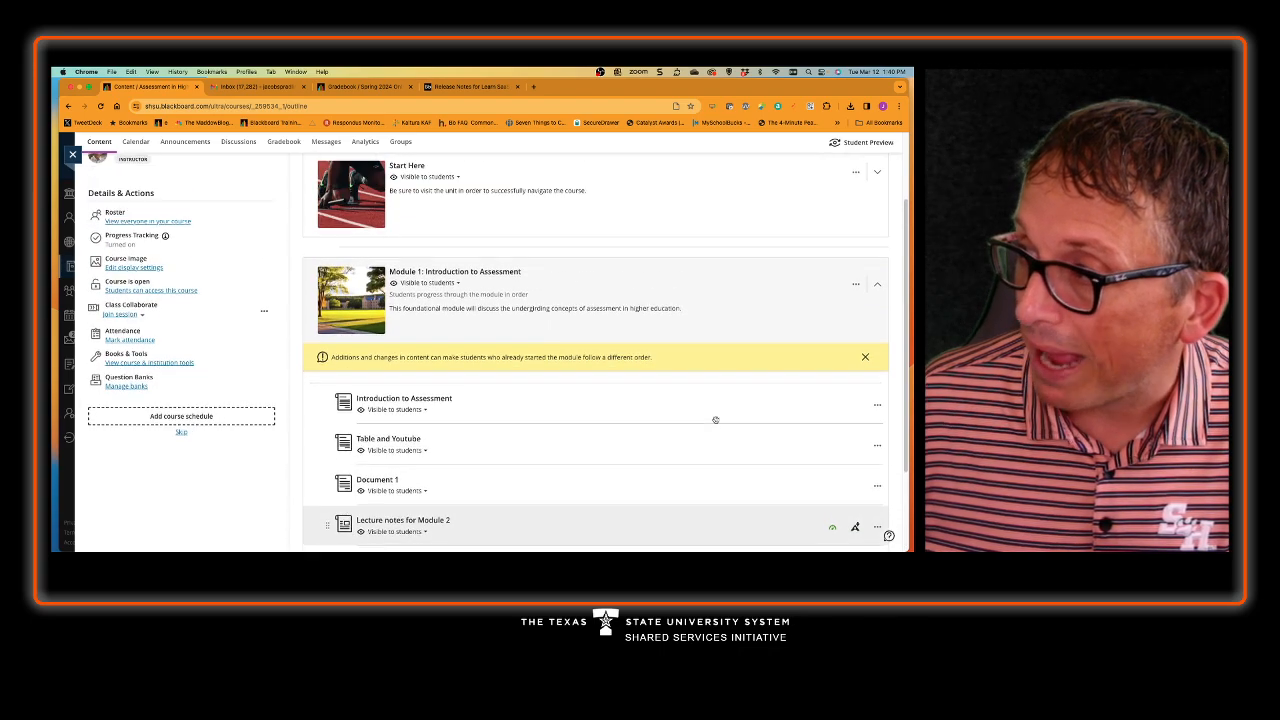
scroll(715, 420, up, 2)
click(847, 191)
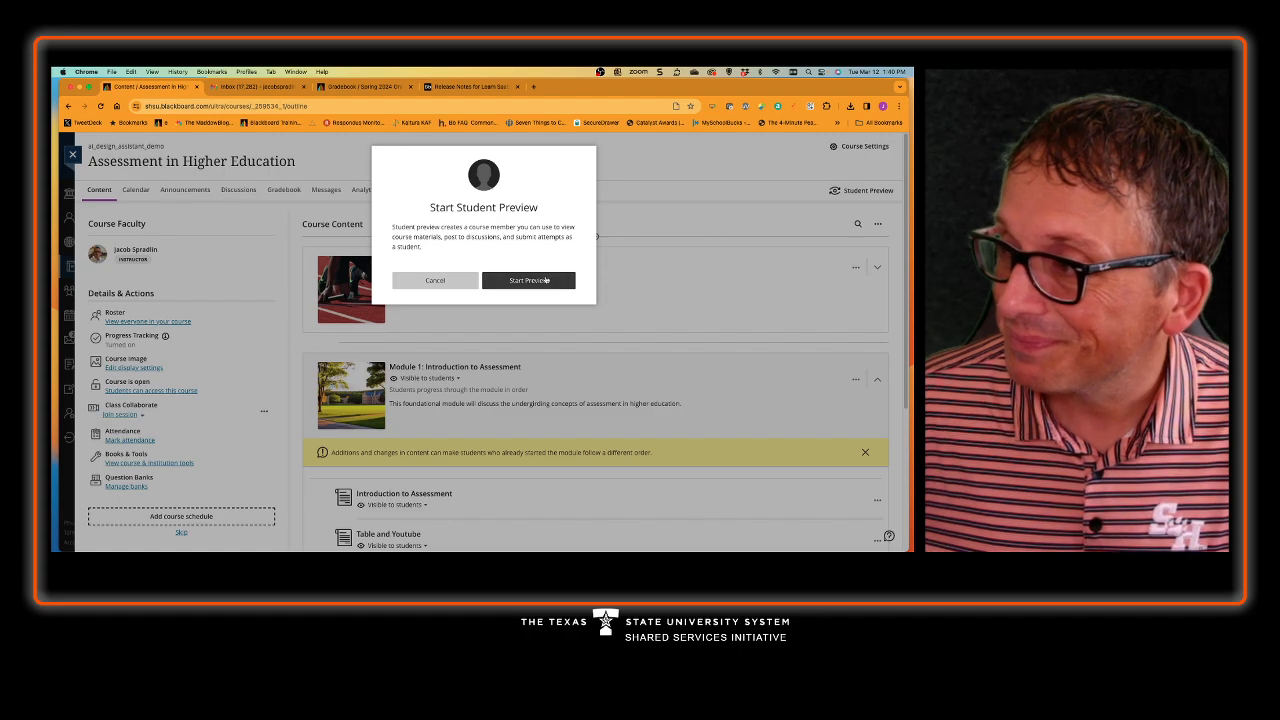
click(546, 280)
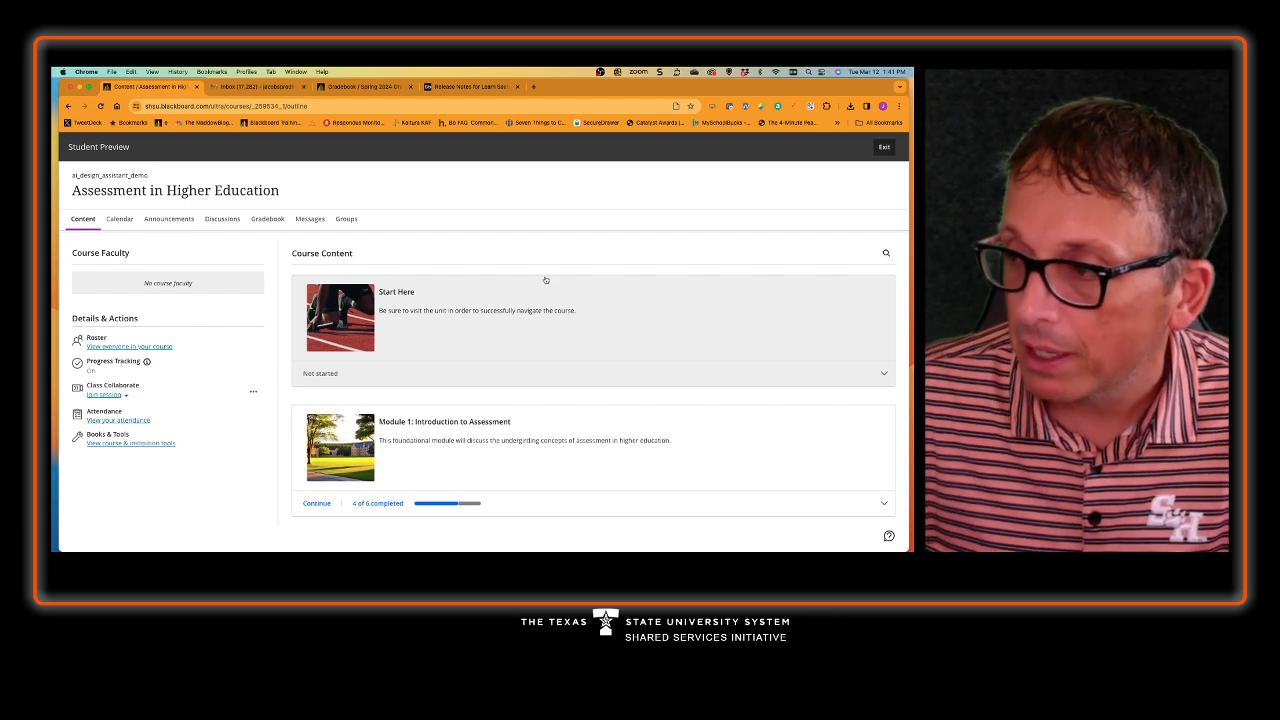
click(502, 484)
scroll(451, 446, down, 3)
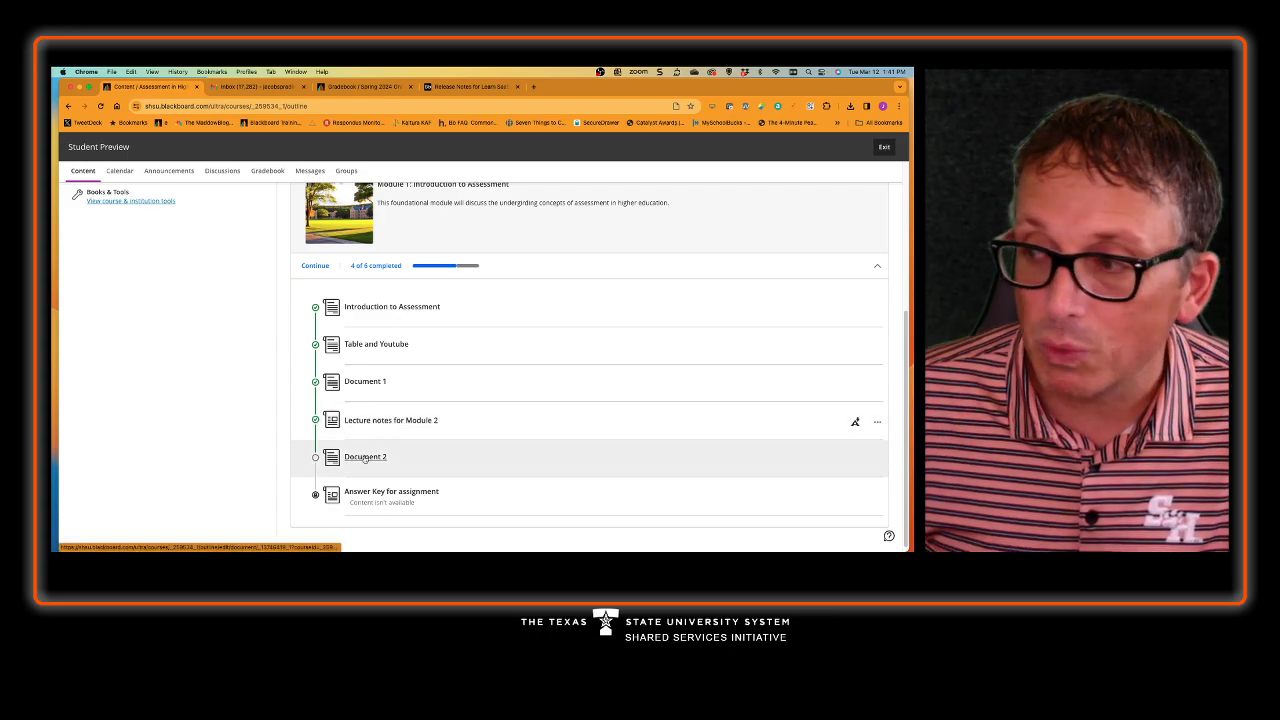
- View the PDF attached in Document 2 as a student, collapse it, and continue to Answer Key for assignment
click(365, 457)
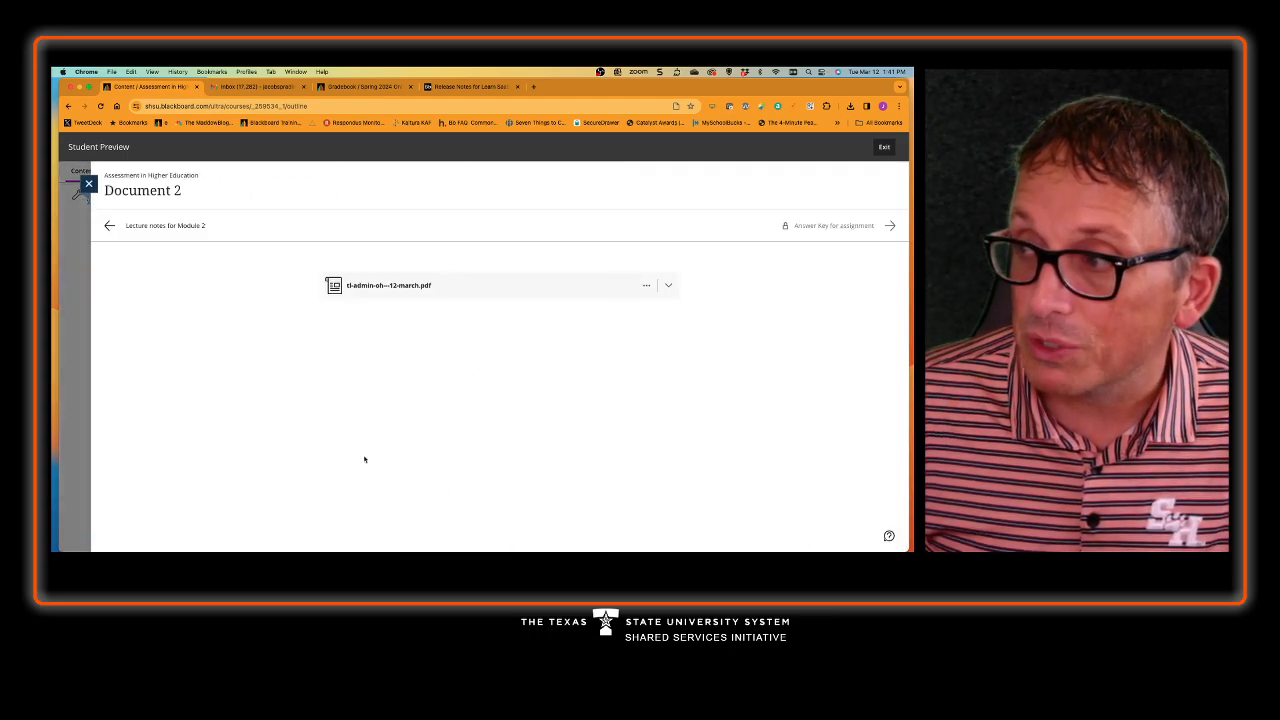
click(415, 291)
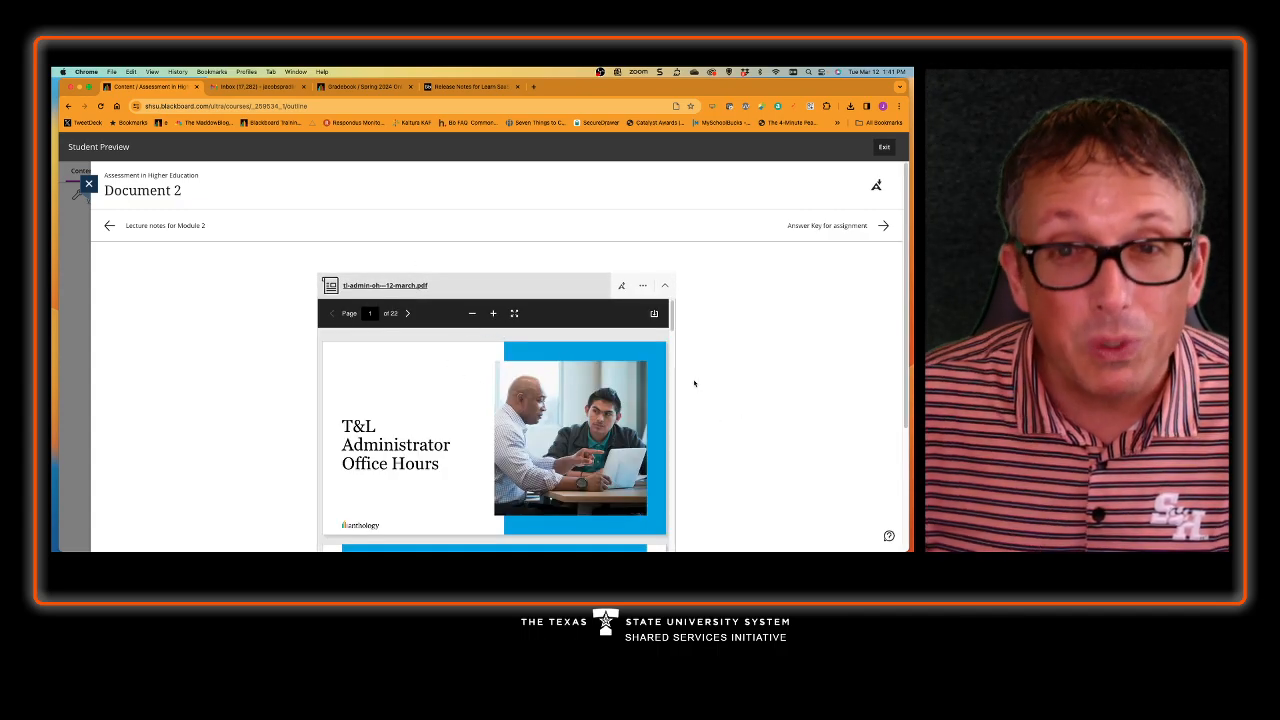
click(664, 286)
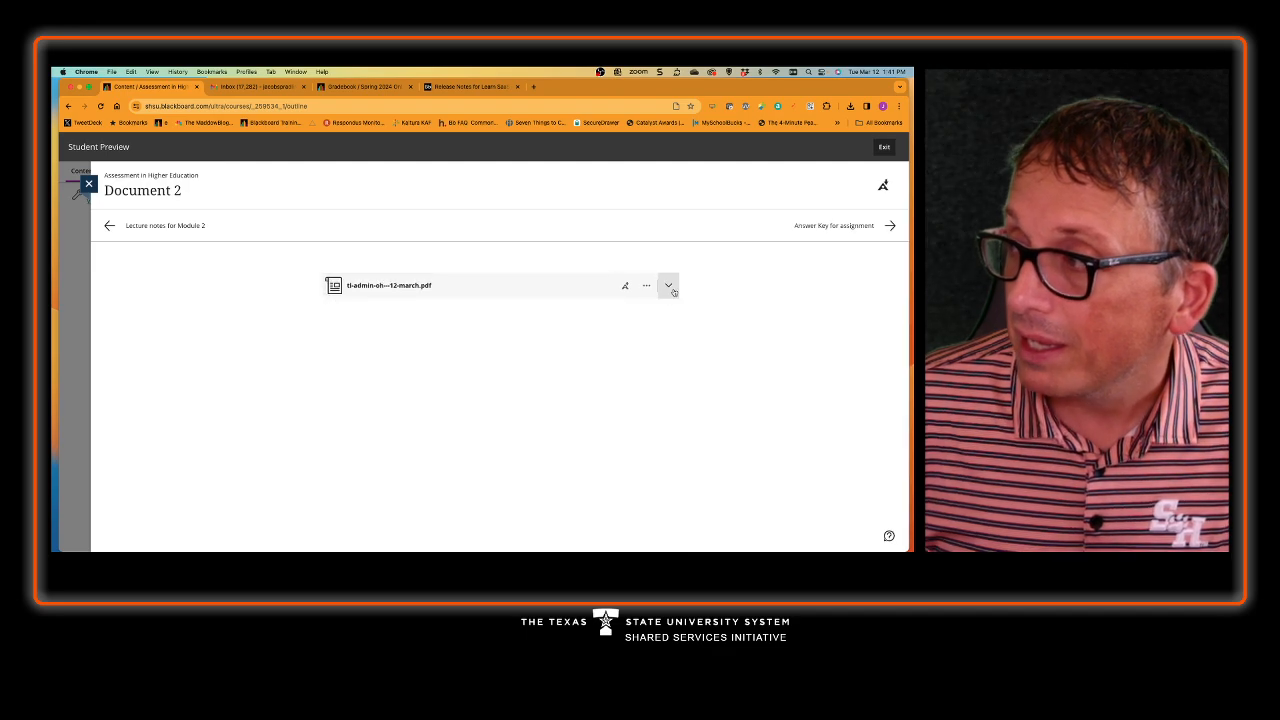
click(827, 226)
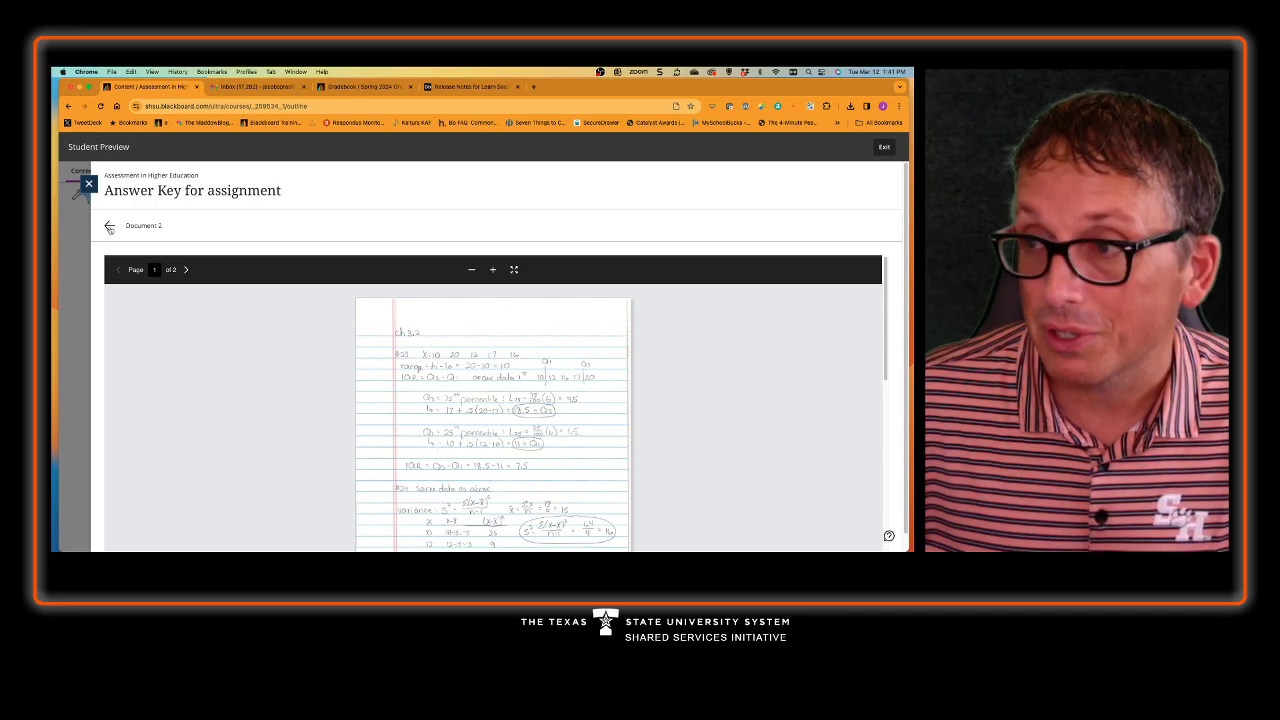
- Close the answer key and exit the Student Preview, discarding the preview user
click(88, 184)
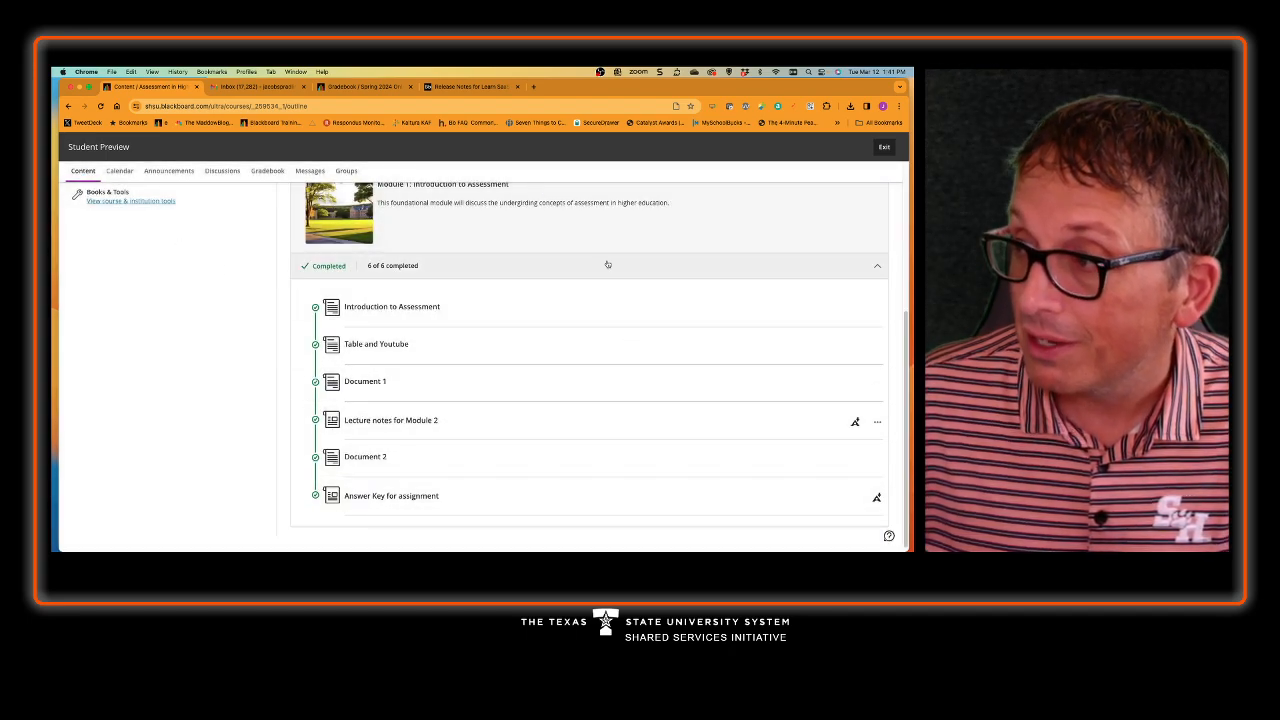
click(876, 150)
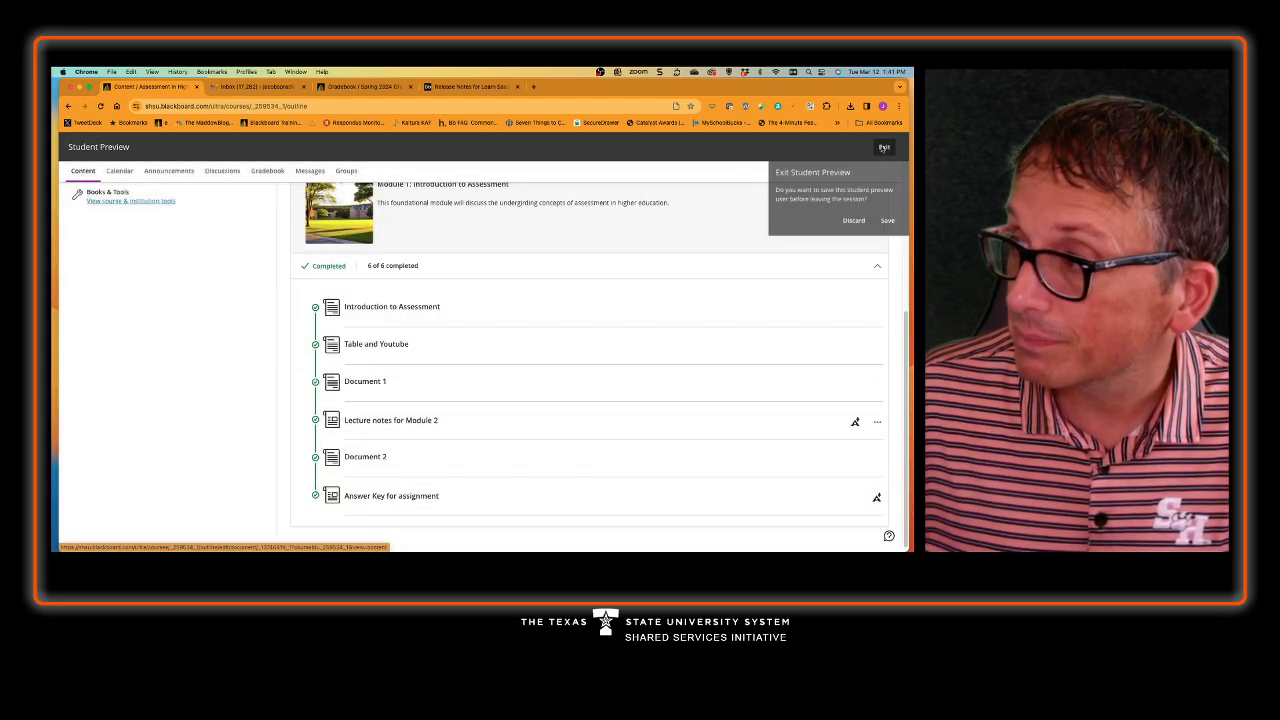
click(848, 221)
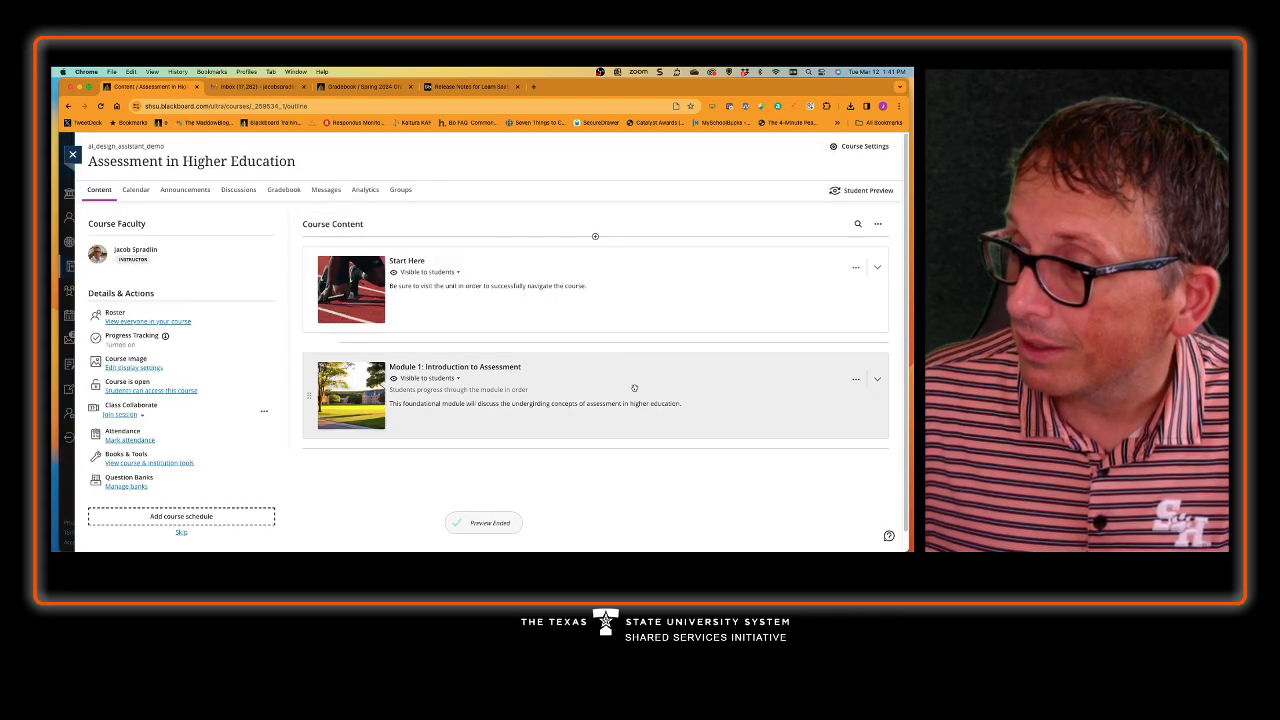
- Expand Module 1 and open the options for adding content between Lecture notes for Module 2 and Document 2
click(616, 379)
scroll(600, 420, down, 3)
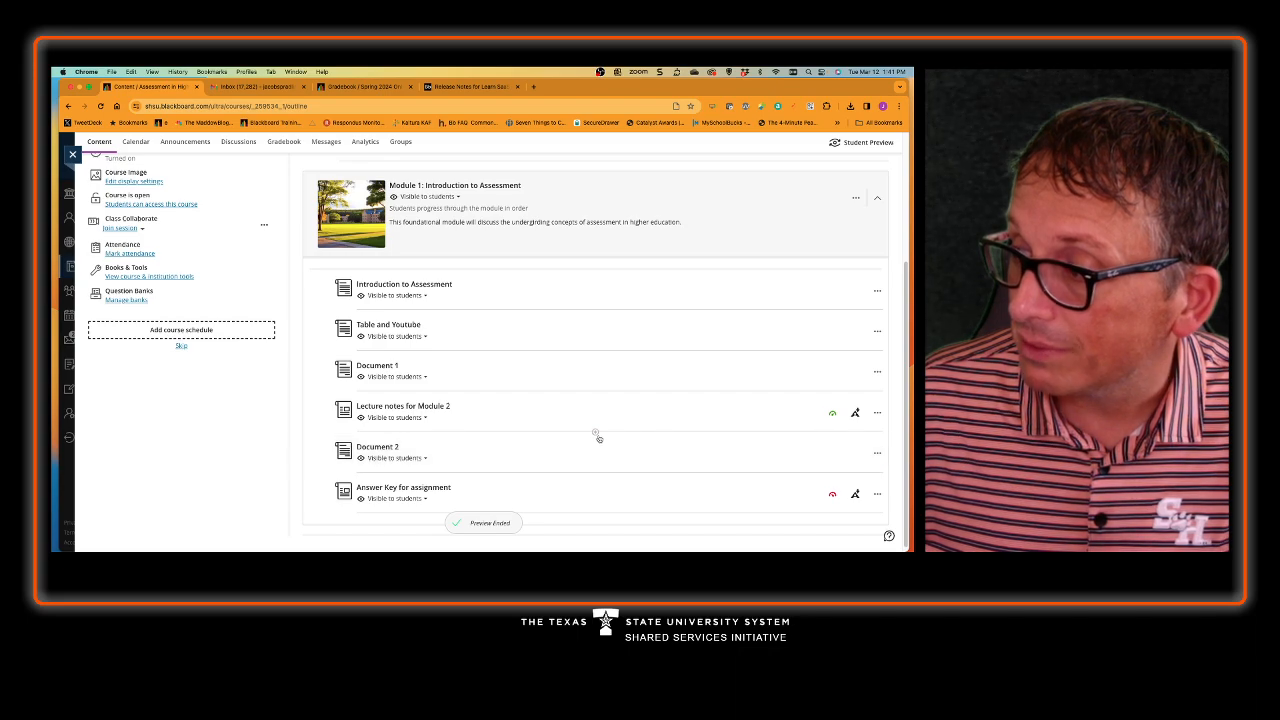
click(595, 432)
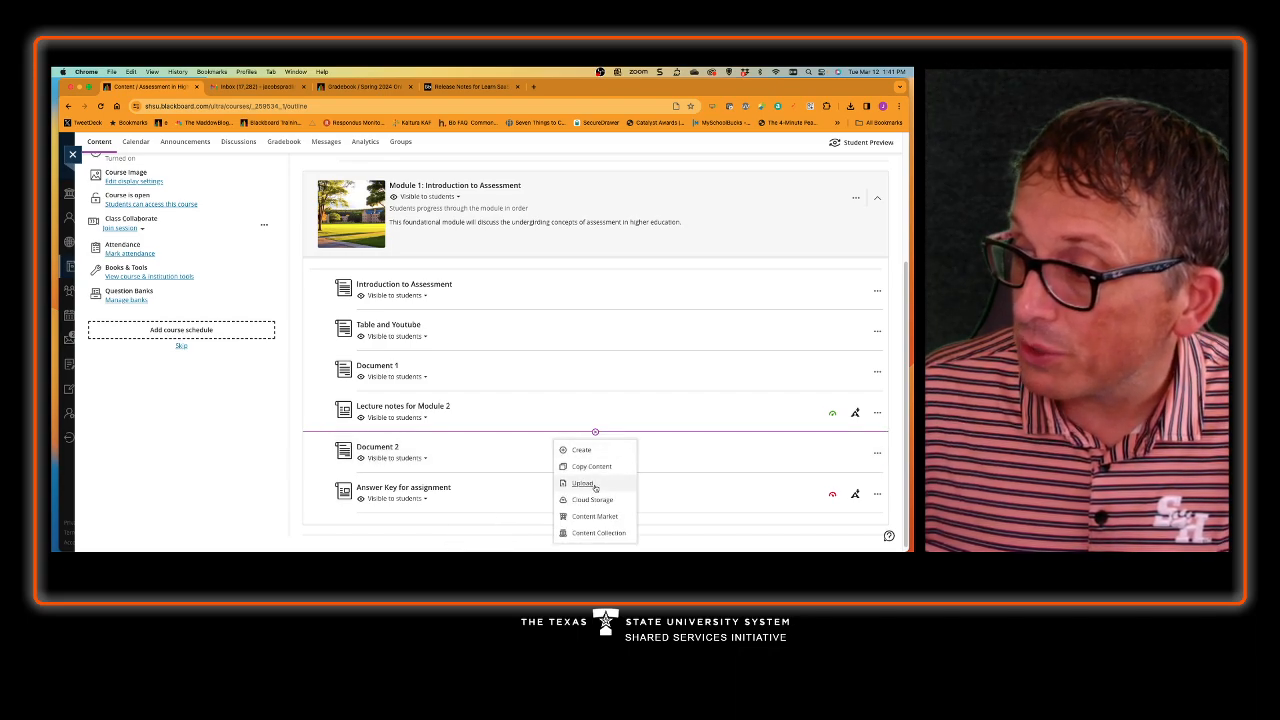